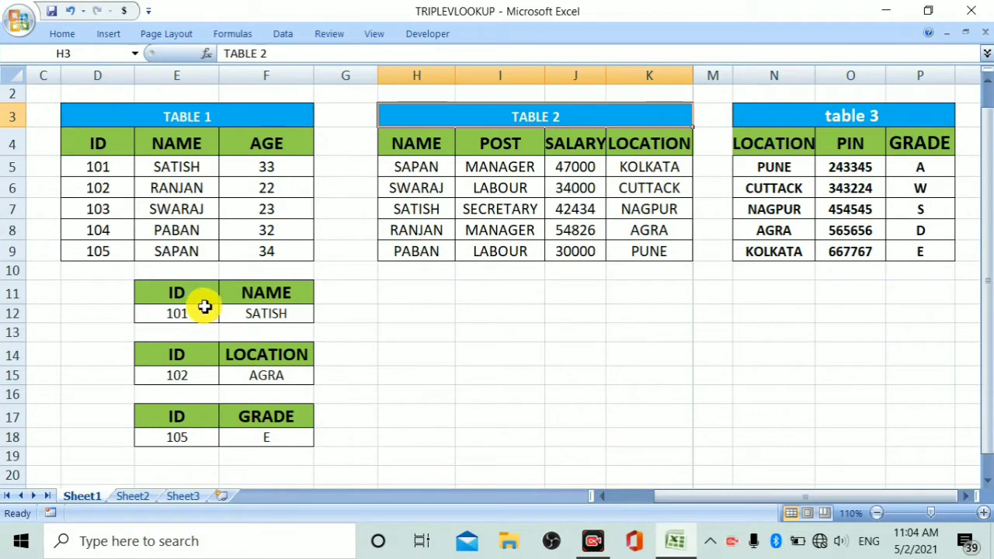
# - Enter 102 in the Table 2 title cell H3 and as the name lookup's ID in E12
pyautogui.write('102')
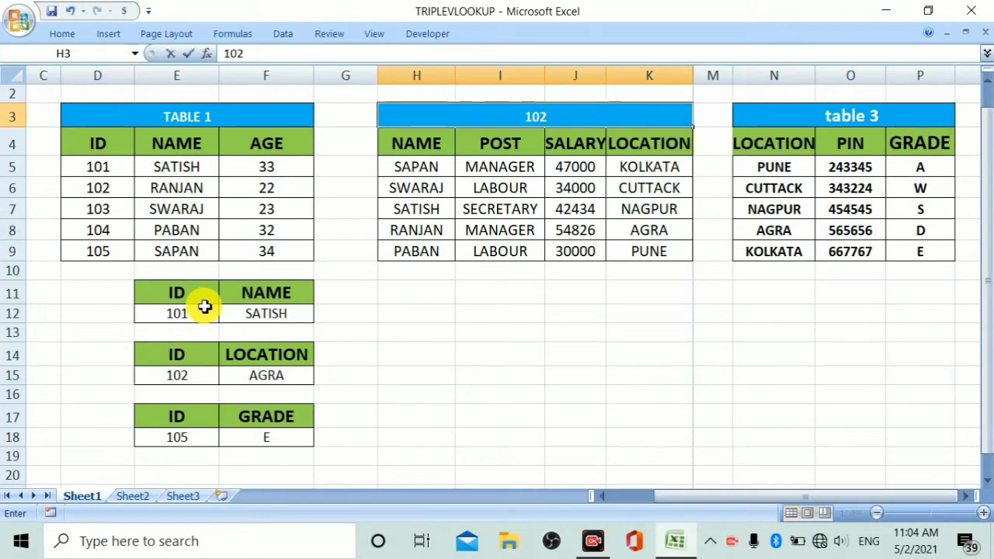
pyautogui.click(184, 317)
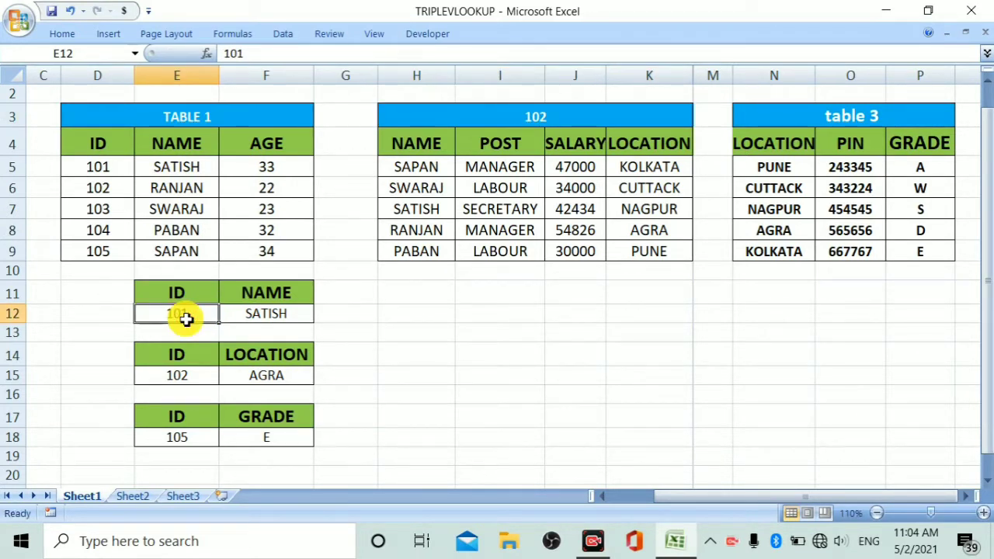
pyautogui.write('1')
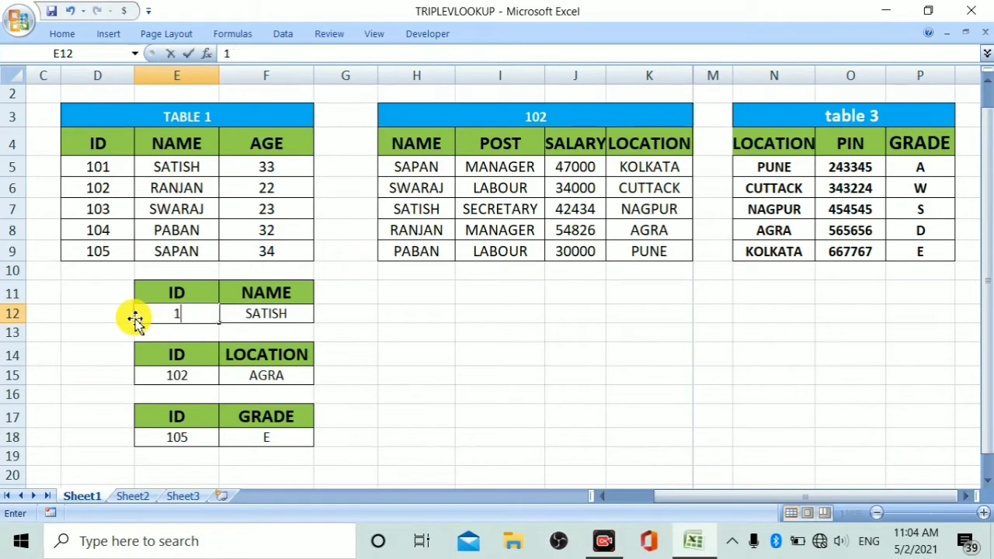
pyautogui.press('Return')
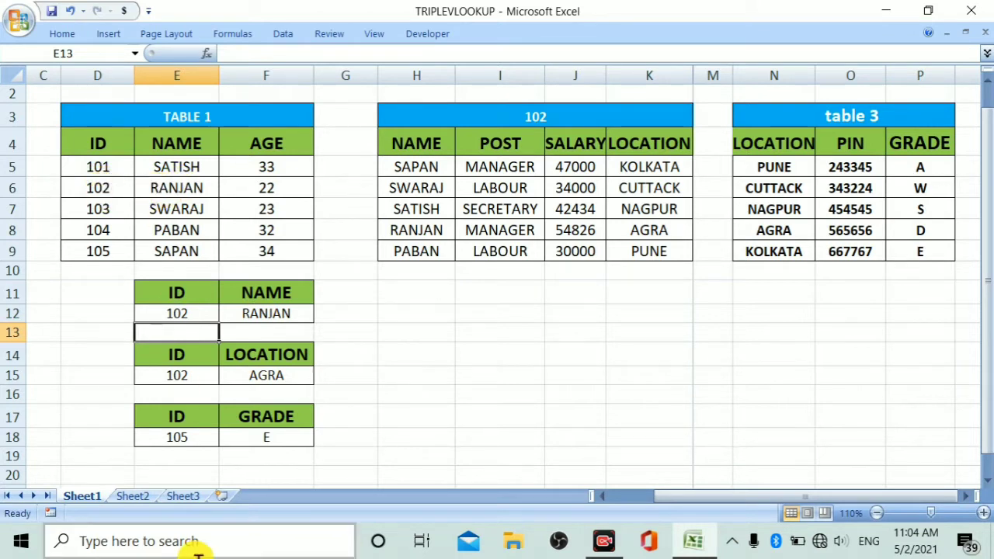
# - Set the location lookup's ID in E15 to 103 and the grade lookup's ID in E18 to 101
pyautogui.click(178, 379)
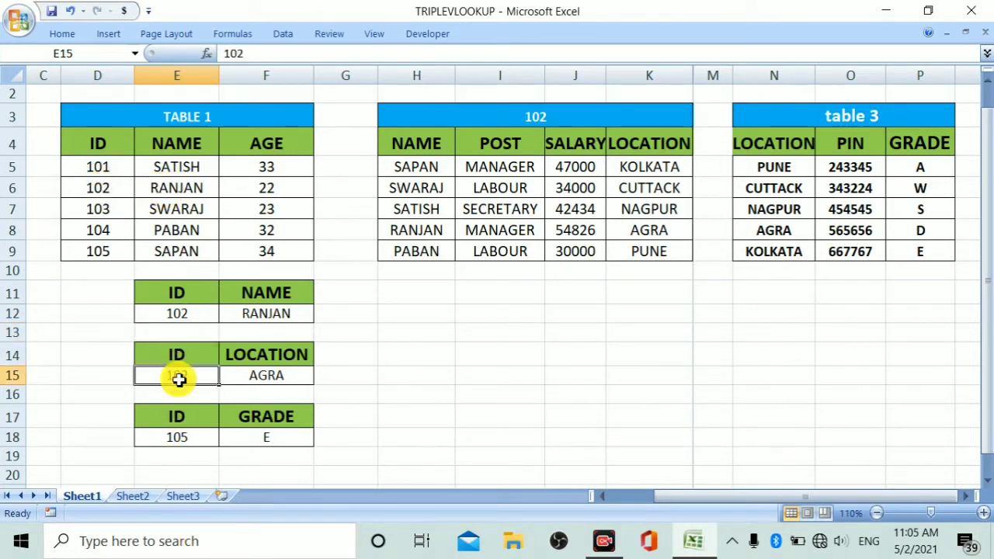
pyautogui.write('103')
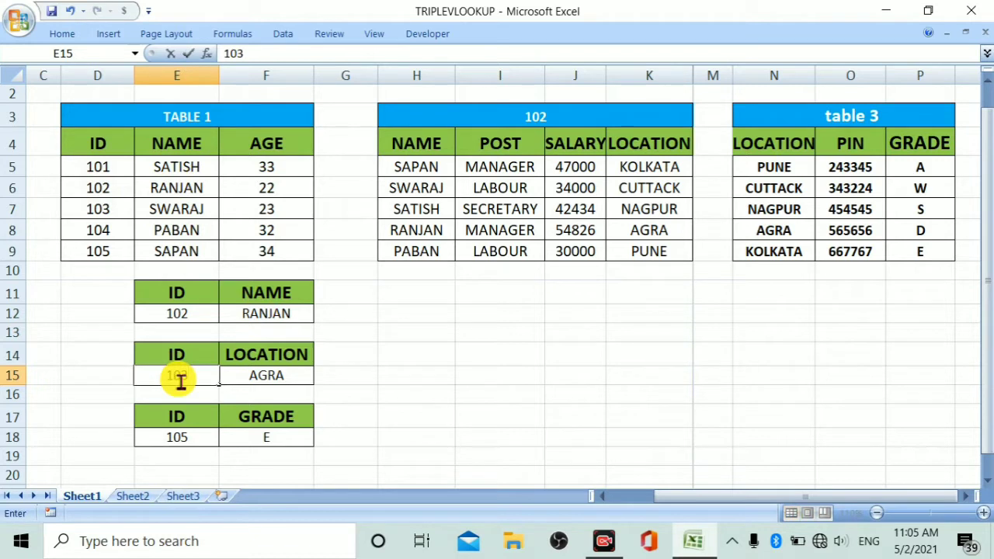
pyautogui.press('Return')
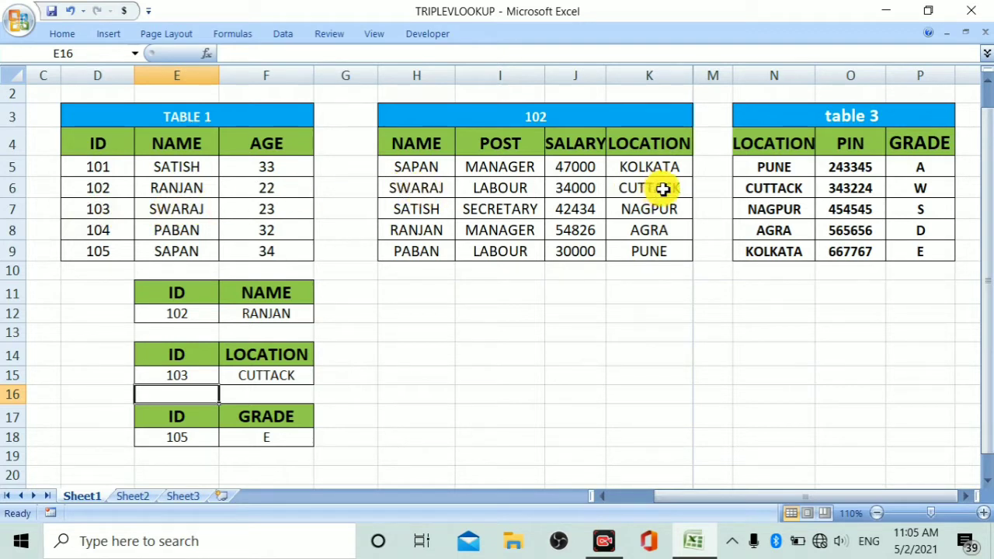
pyautogui.click(191, 437)
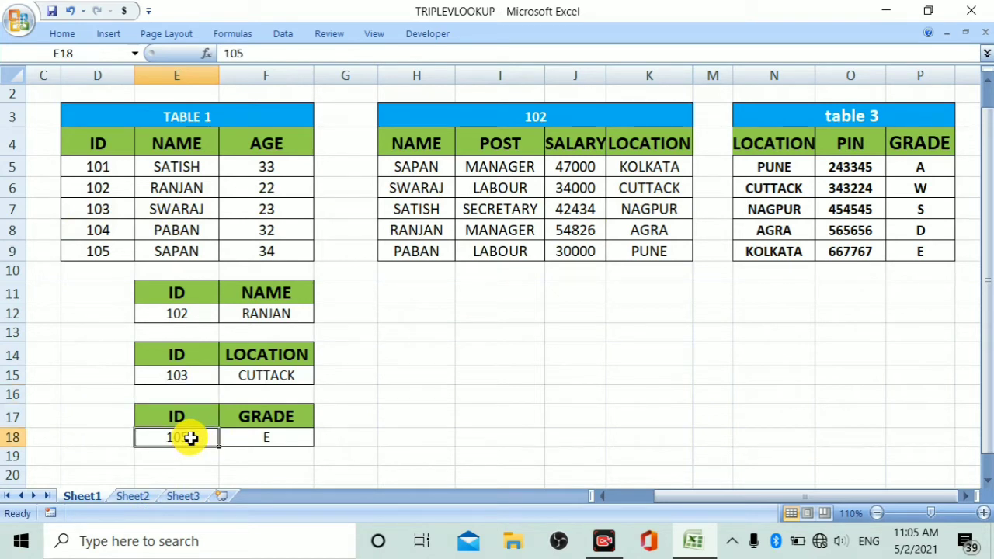
pyautogui.write('10')
pyautogui.press('Return')
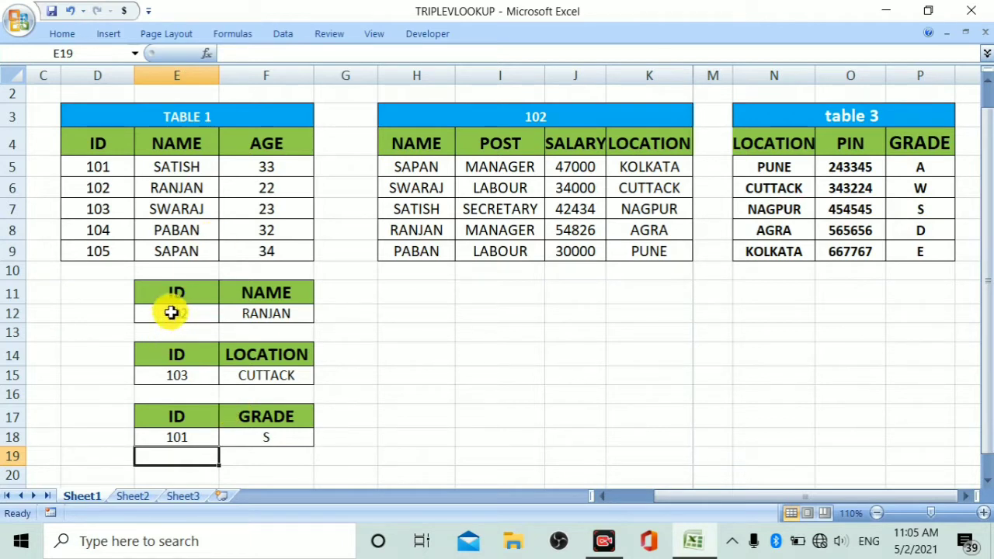
# - Examine the VLOOKUP formulas behind the name, location and grade results in F12, F15 and F18
pyautogui.moveTo(162, 290); pyautogui.dragTo(176, 308)
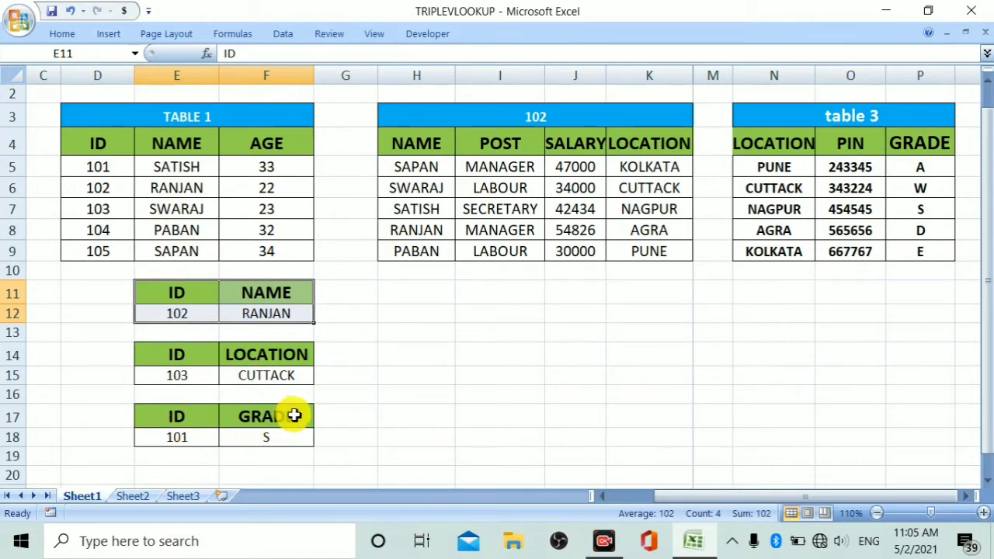
pyautogui.click(278, 309)
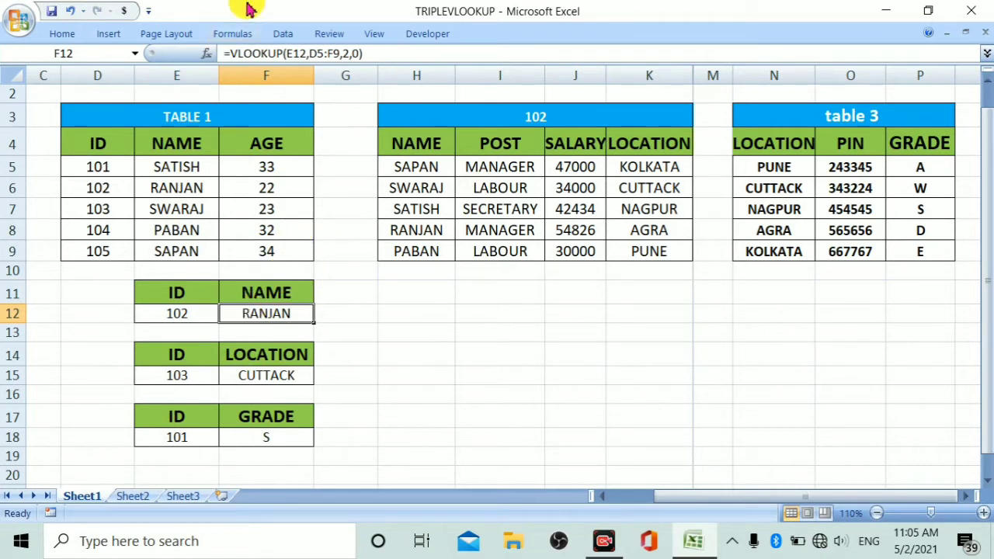
pyautogui.click(244, 378)
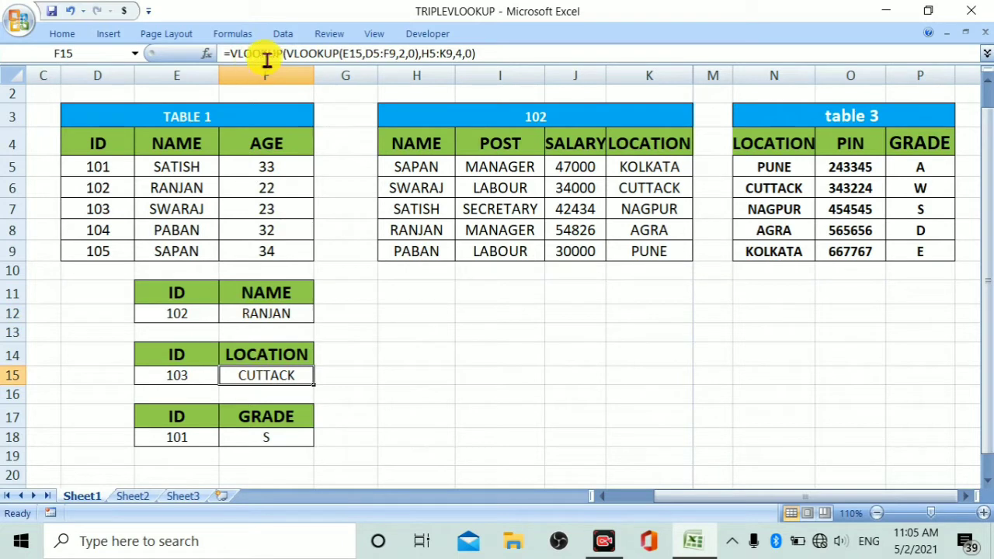
pyautogui.click(261, 437)
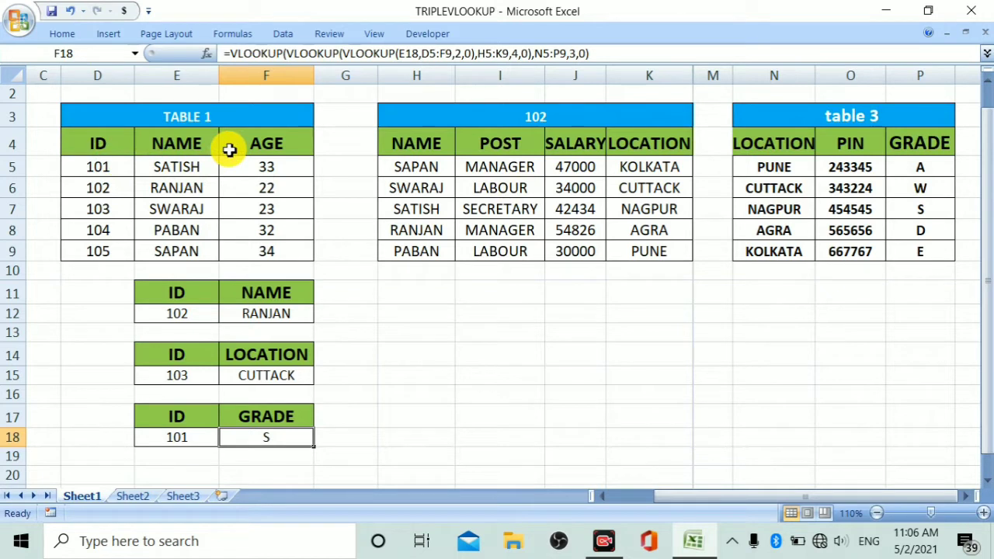
# - Clear the IDs and results of the three lookup boxes in E12:F12, E15:F15 and E18:F18
pyautogui.click(193, 316)
pyautogui.click(254, 316)
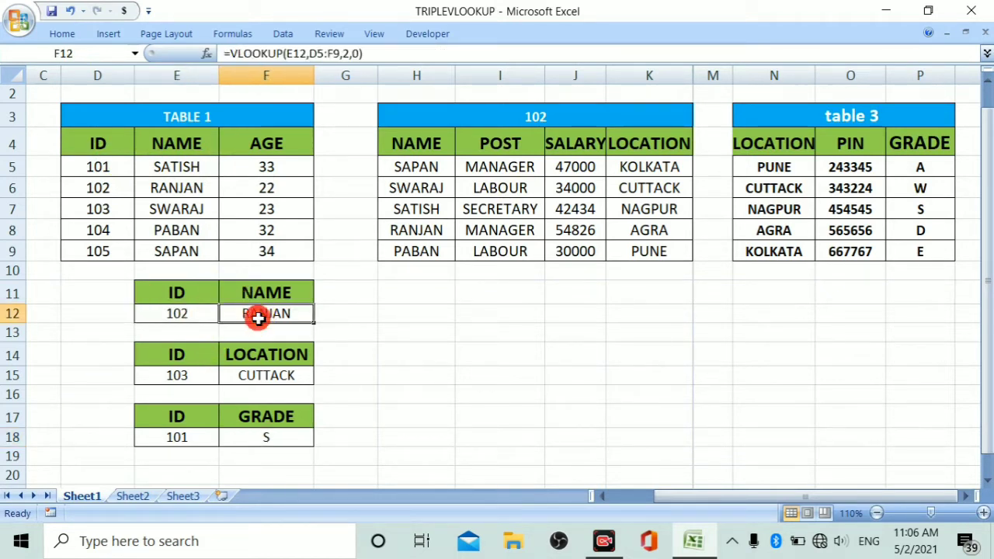
pyautogui.moveTo(166, 324); pyautogui.dragTo(266, 319)
pyautogui.press('Delete')
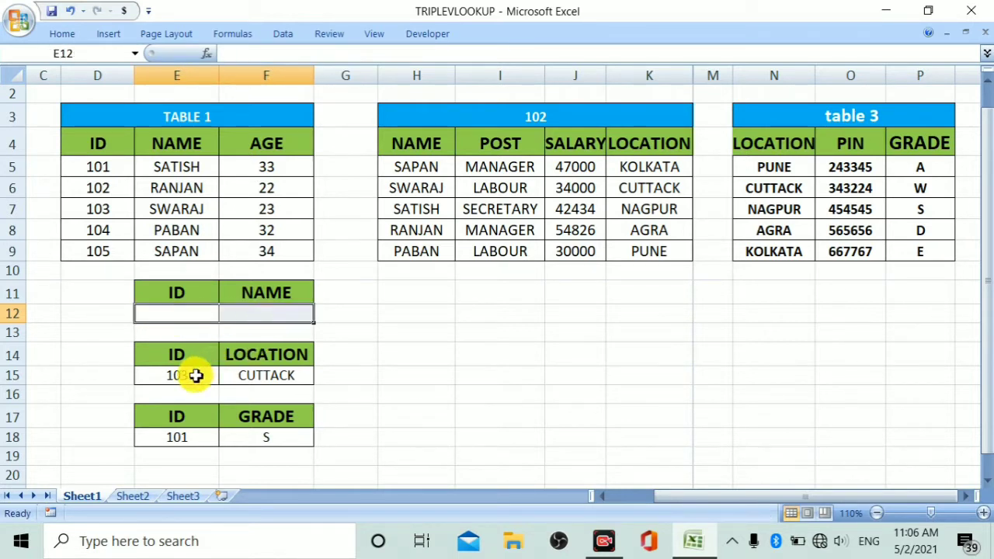
pyautogui.moveTo(195, 375); pyautogui.dragTo(266, 375)
pyautogui.press('Delete')
pyautogui.moveTo(176, 443); pyautogui.dragTo(260, 446)
pyautogui.press('Delete')
# - Enter 105 as the name lookup's ID in E12
pyautogui.click(198, 317)
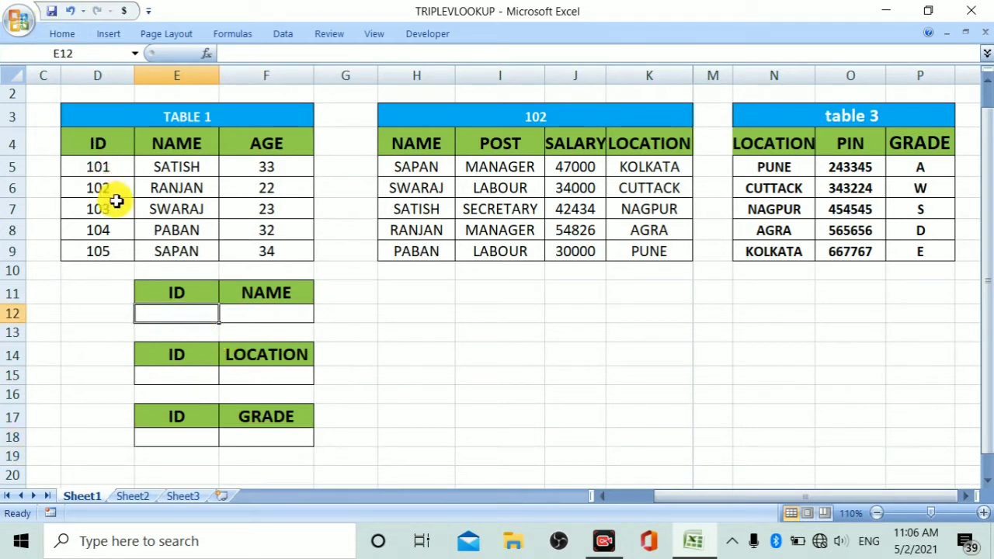
pyautogui.write('105')
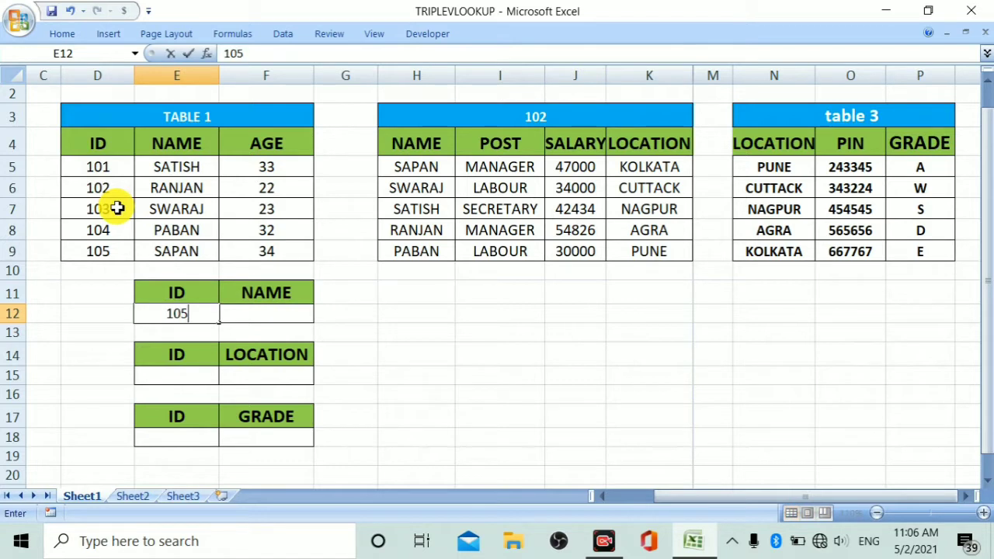
pyautogui.click(247, 315)
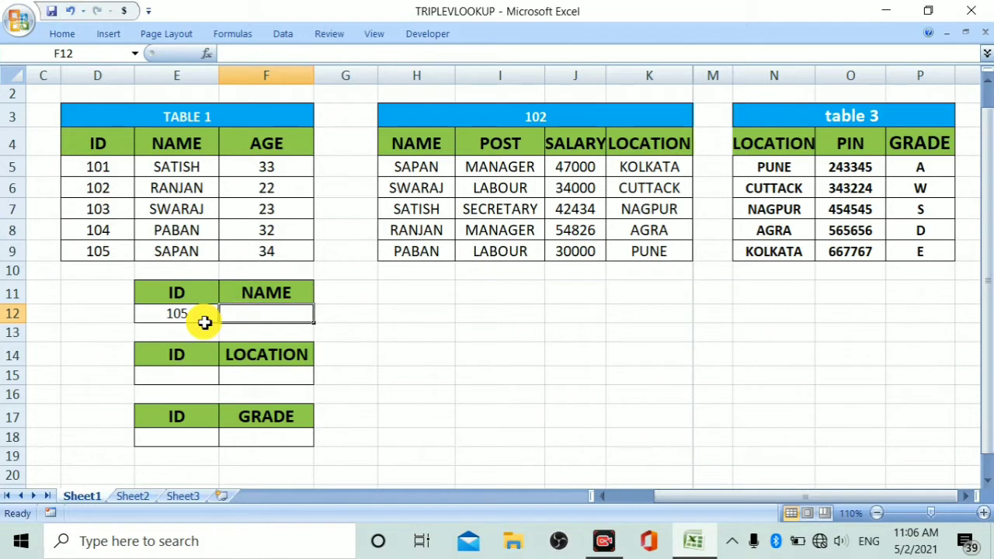
# - Look up the name for the ID in F12 with the formula =VLOOKUP(E12,D4:F9,2,0)
pyautogui.write('=vlo')
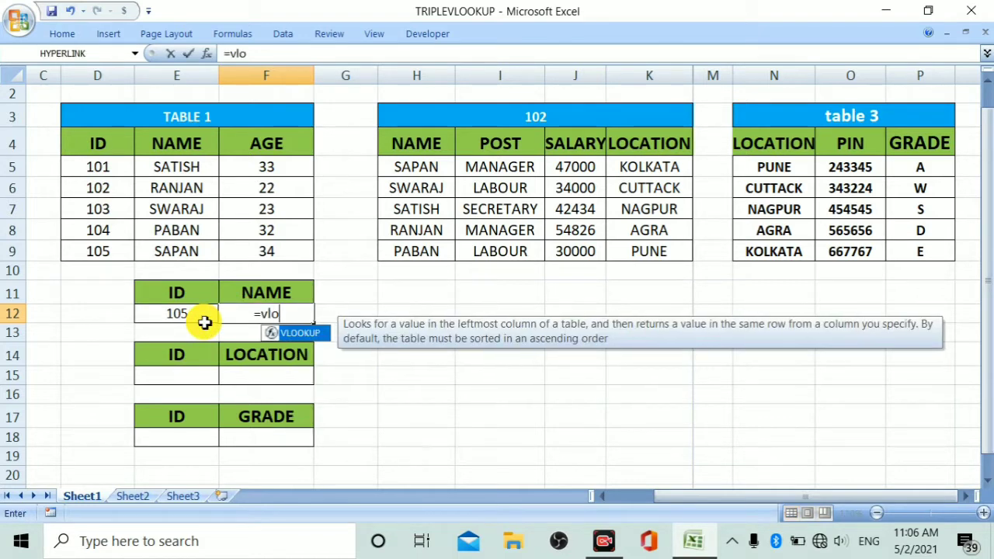
pyautogui.press('Tab')
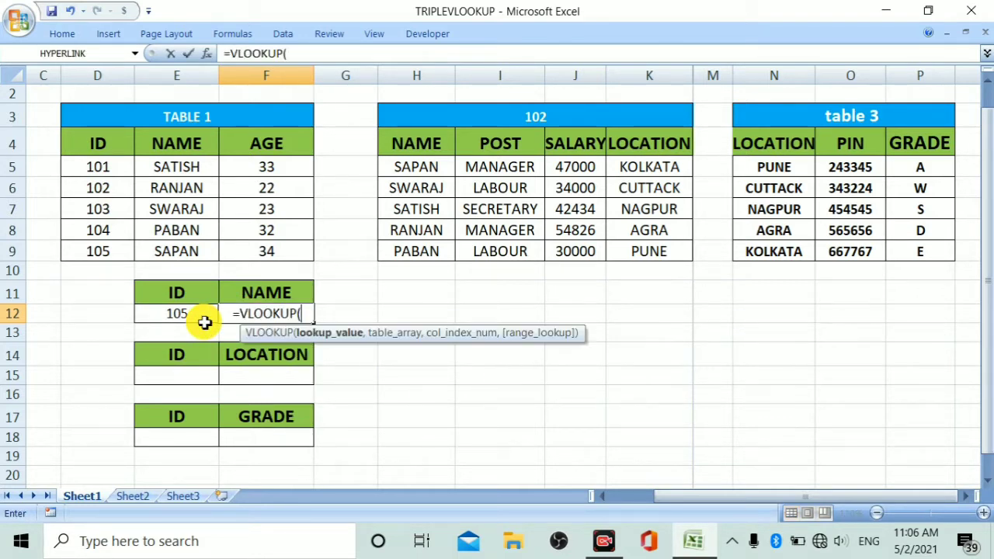
pyautogui.click(145, 316)
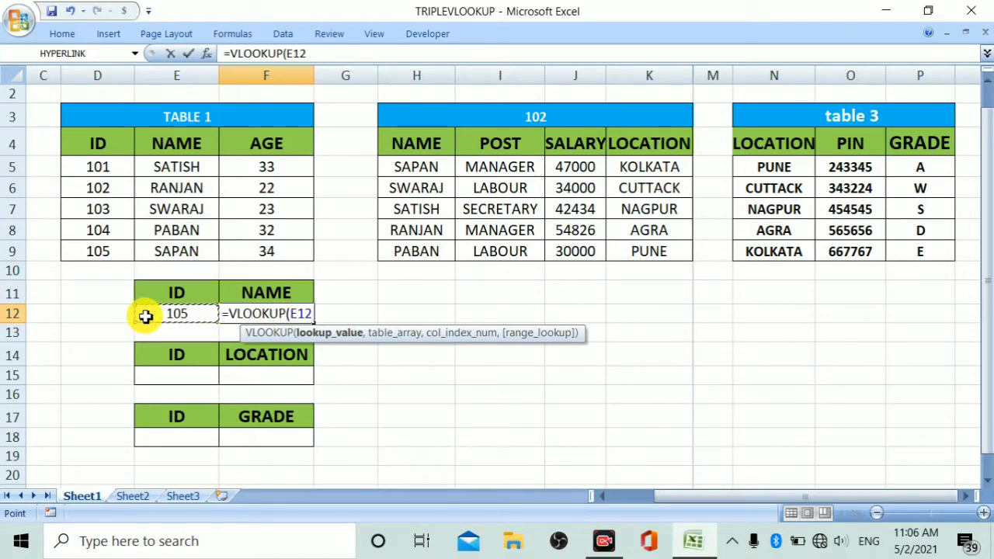
pyautogui.write(',')
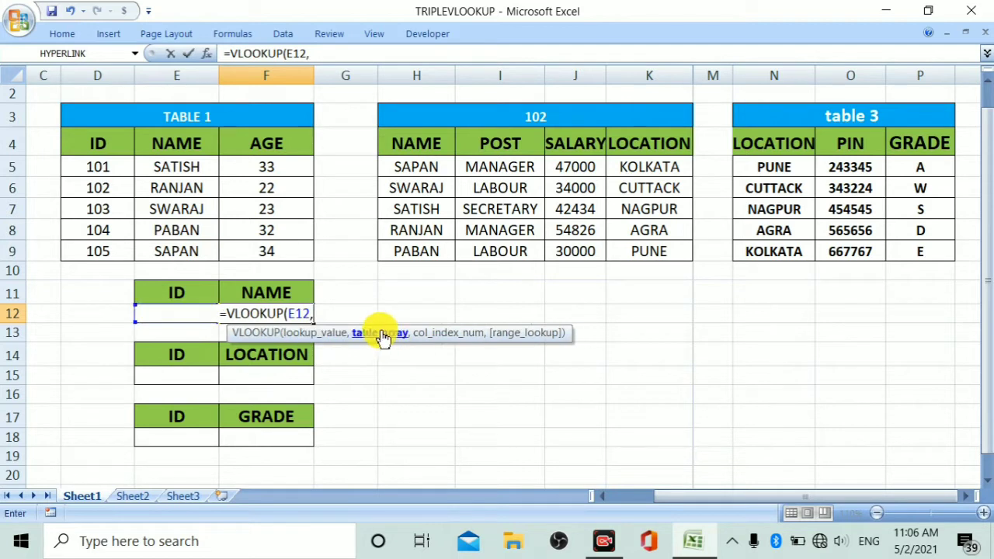
pyautogui.moveTo(98, 149); pyautogui.dragTo(265, 260)
pyautogui.write(',')
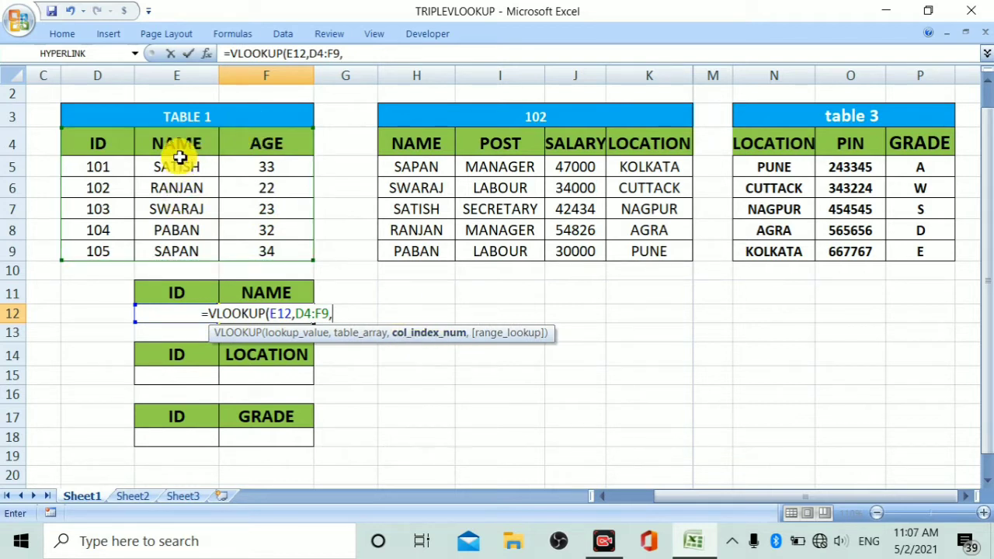
pyautogui.write('2,0')
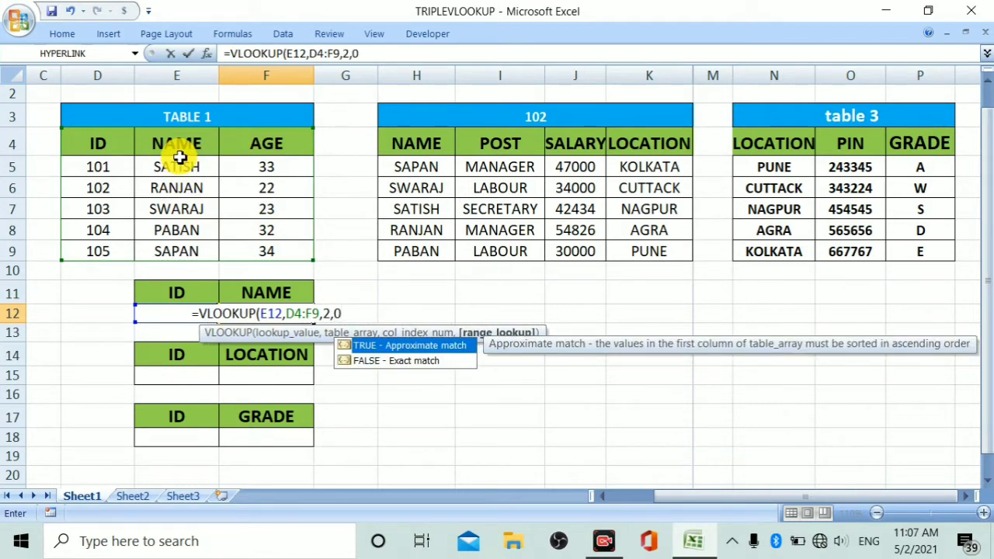
pyautogui.write(')')
pyautogui.press('Return')
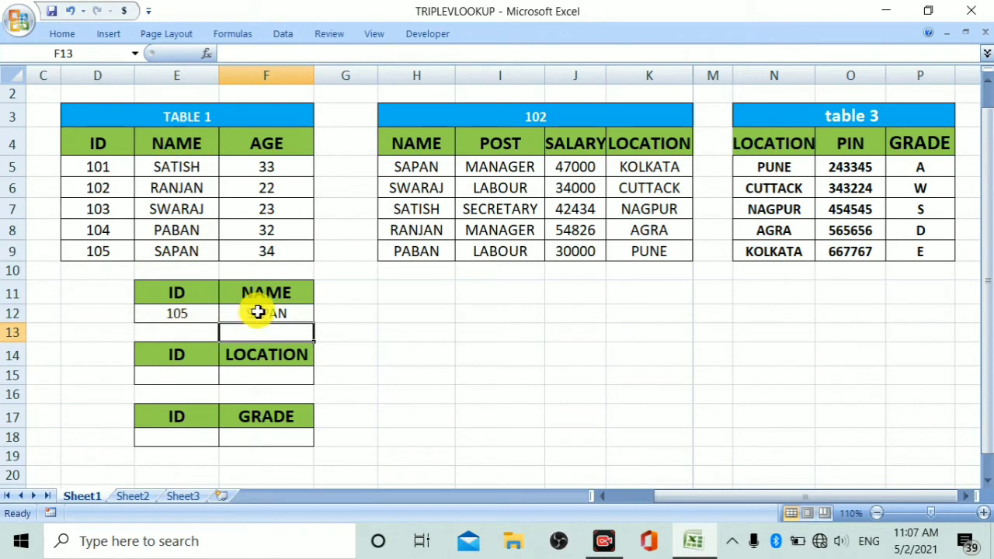
pyautogui.click(282, 316)
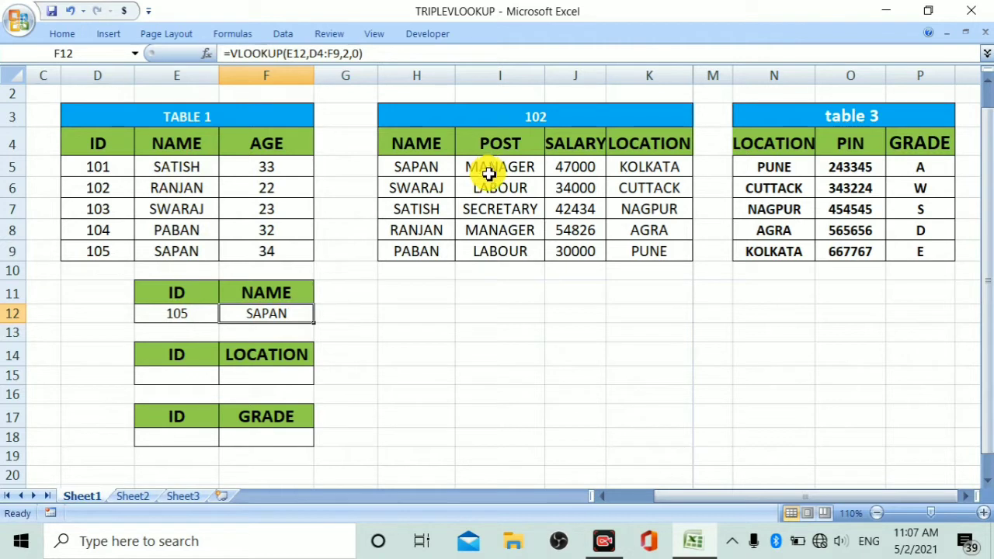
# - Enter 101 as the location lookup's ID in E15 and begin a VLOOKUP formula in F15
pyautogui.click(190, 374)
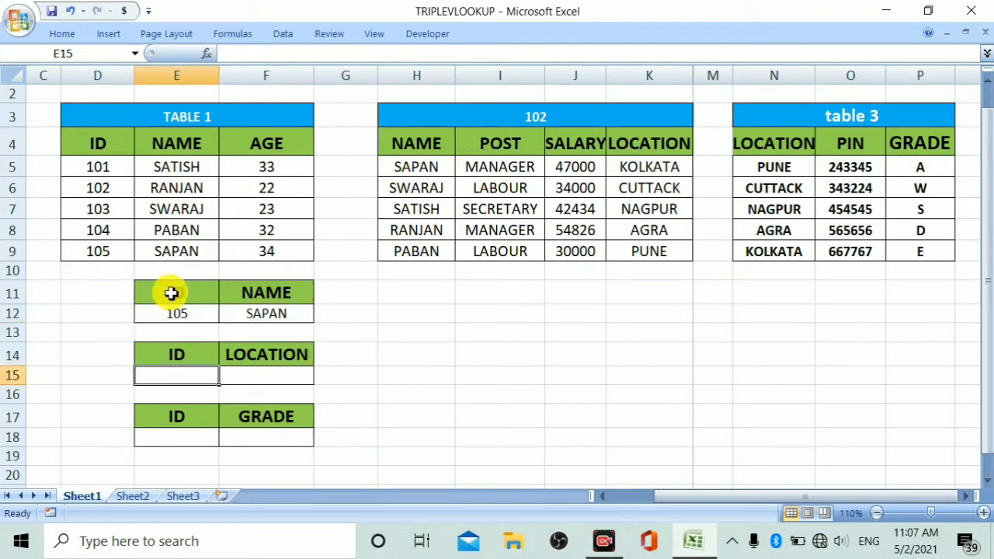
pyautogui.write('101')
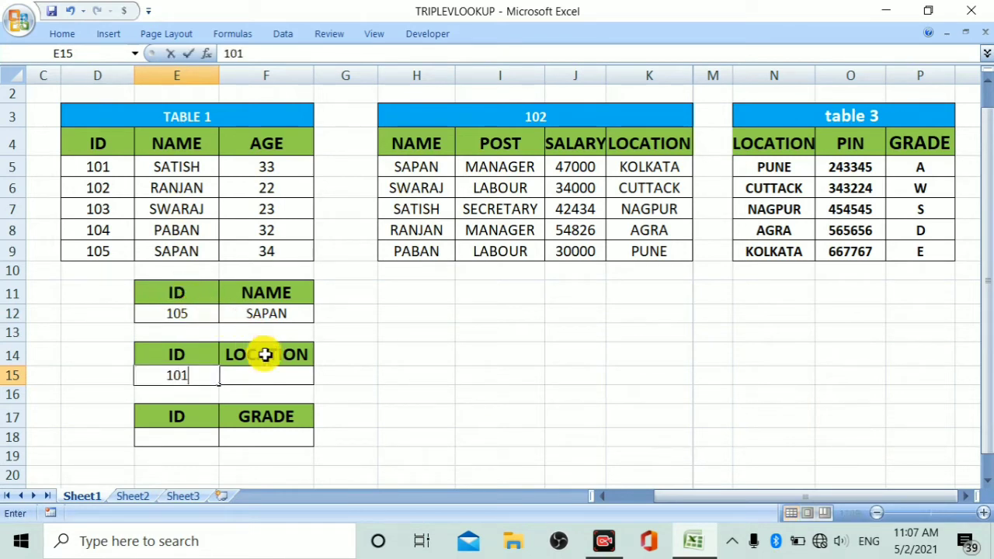
pyautogui.click(264, 375)
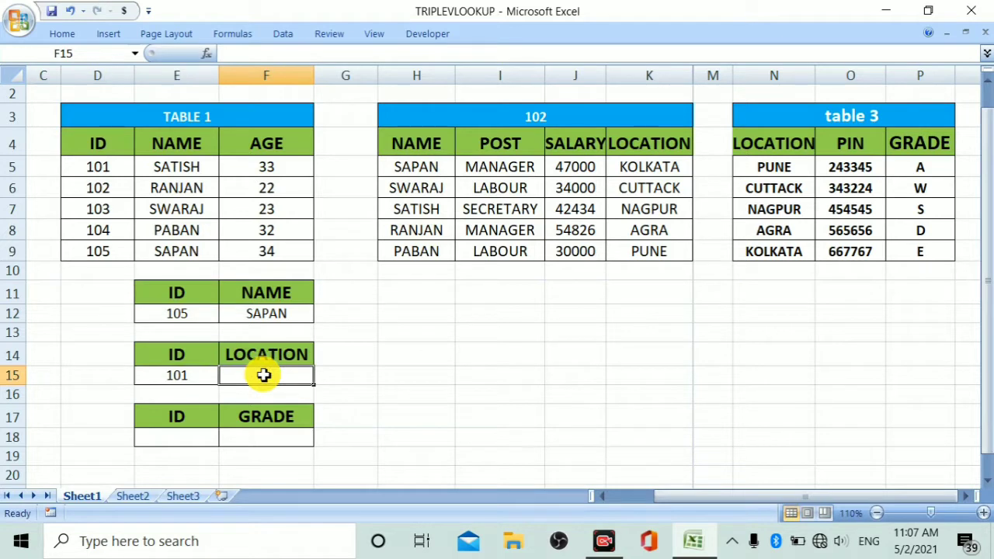
pyautogui.write('=')
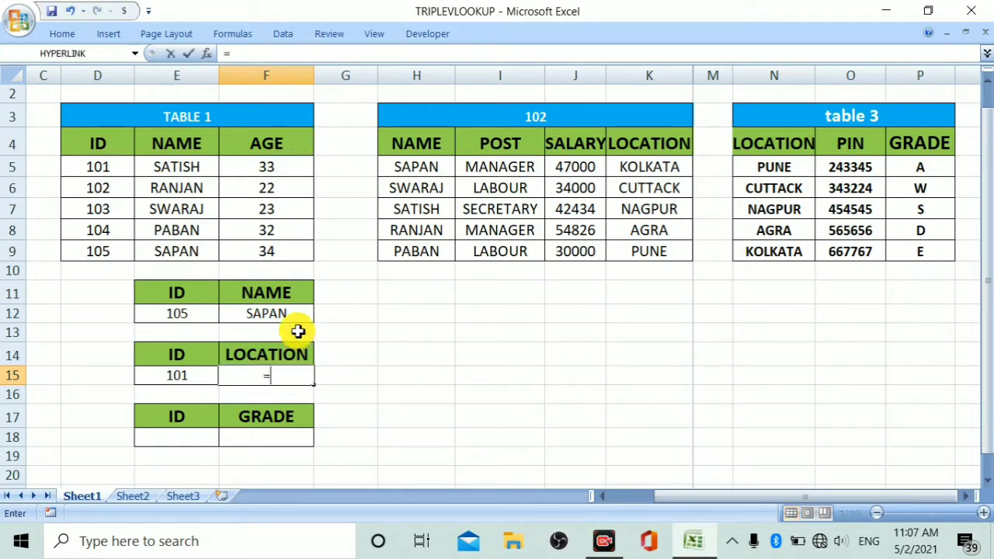
pyautogui.write('vlo')
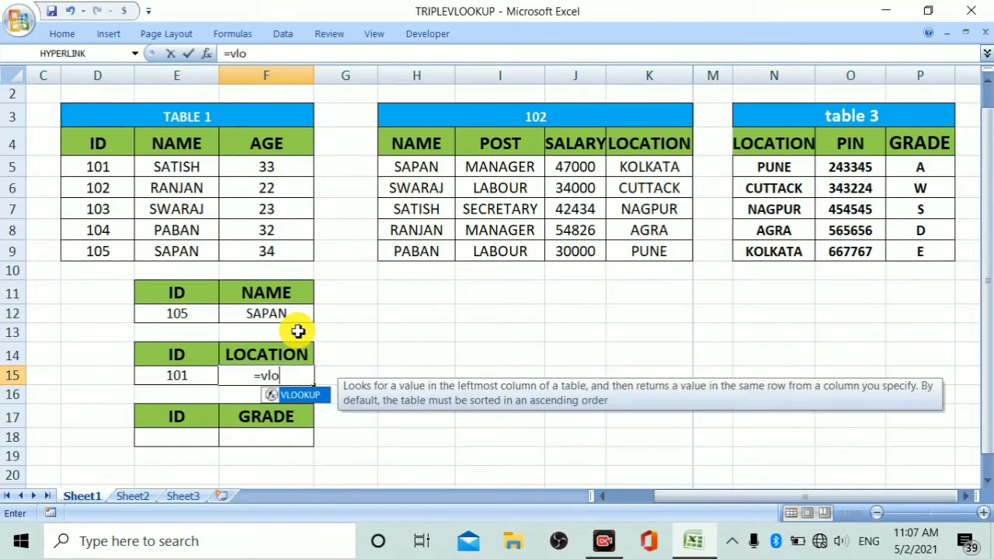
pyautogui.press('Tab')
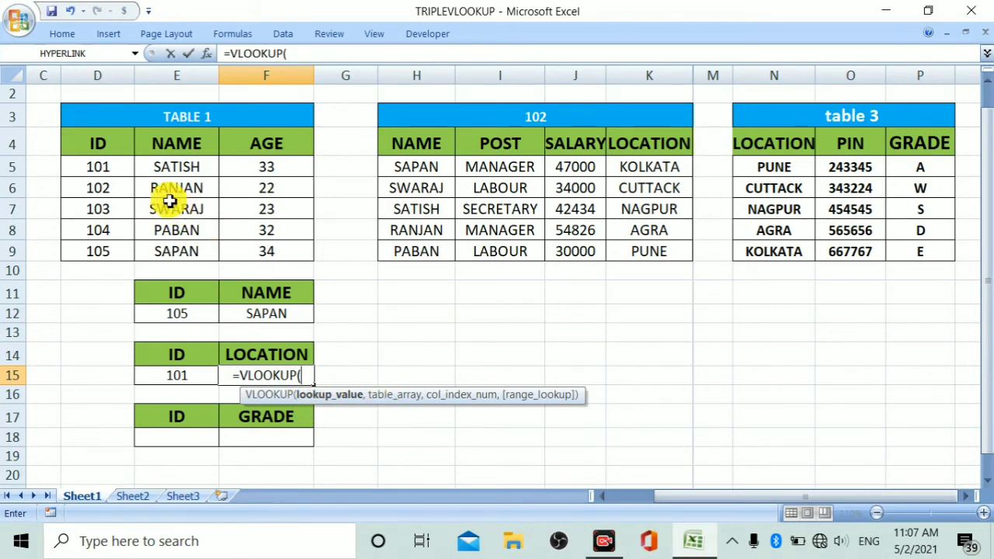
pyautogui.moveTo(85, 154); pyautogui.dragTo(255, 240)
pyautogui.write(',')
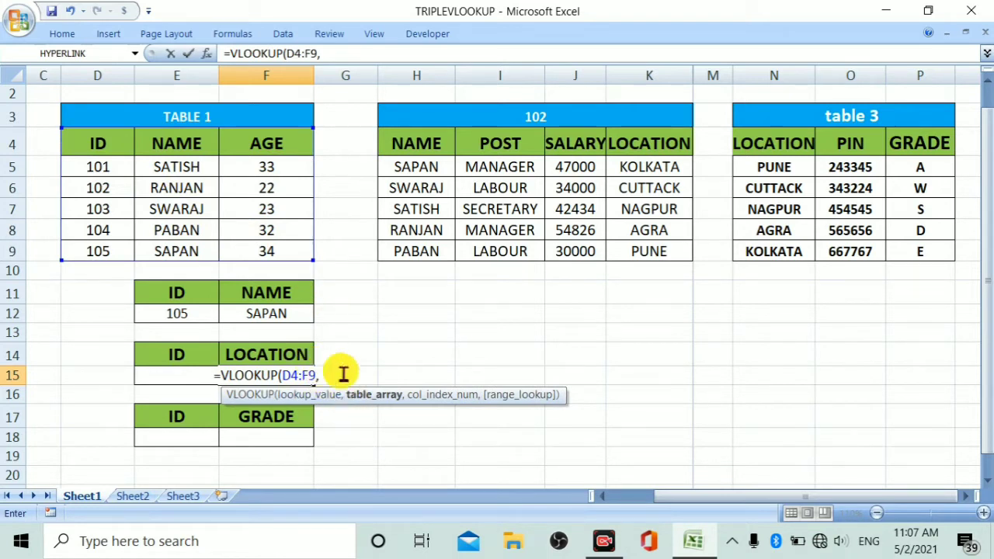
pyautogui.press('BackSpace')
pyautogui.press('BackSpace')
pyautogui.press('BackSpace')
pyautogui.press('BackSpace')
pyautogui.press('BackSpace')
pyautogui.press('BackSpace')
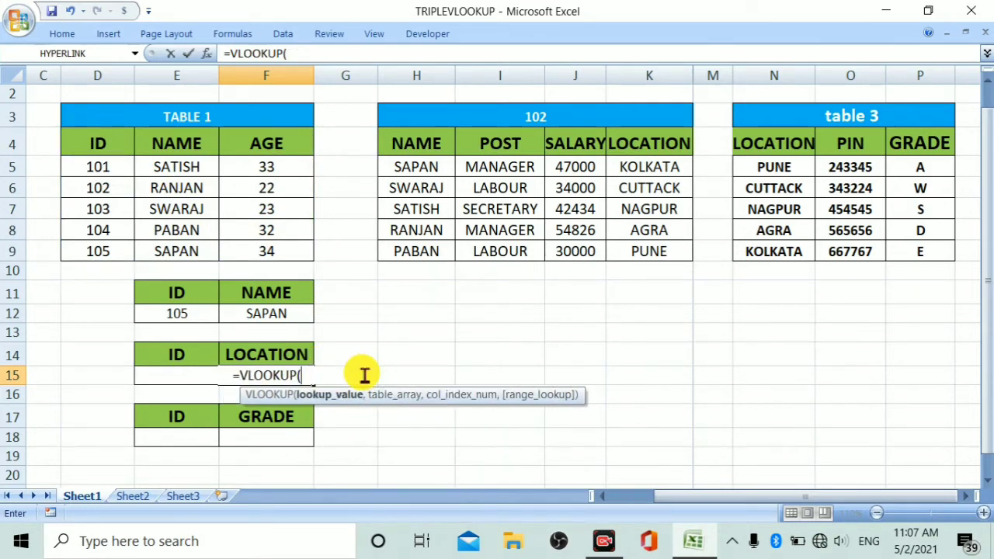
# - Complete the formula in F15 as =VLOOKUP(E15,D4:F9,2,0) to return the name for the ID in E15
pyautogui.click(165, 380)
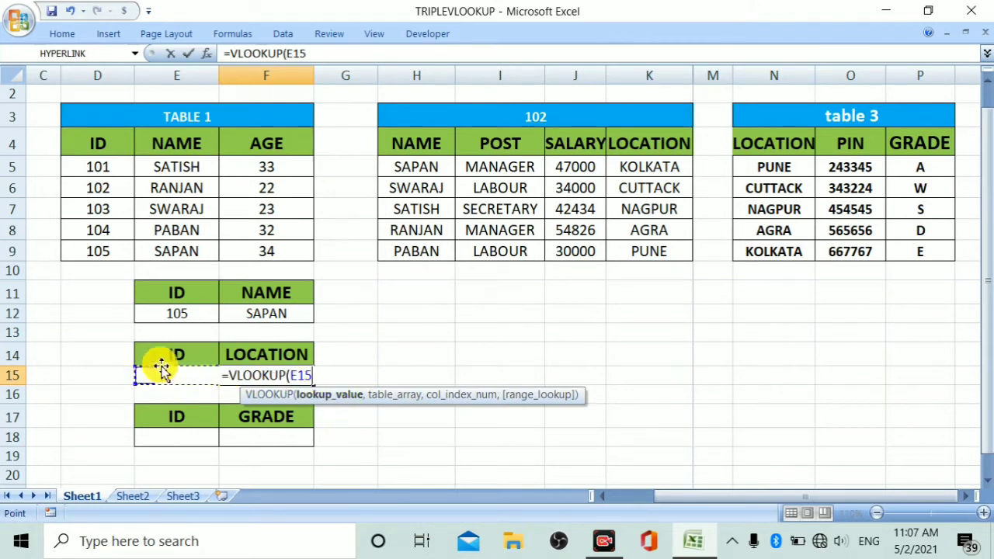
pyautogui.write(',')
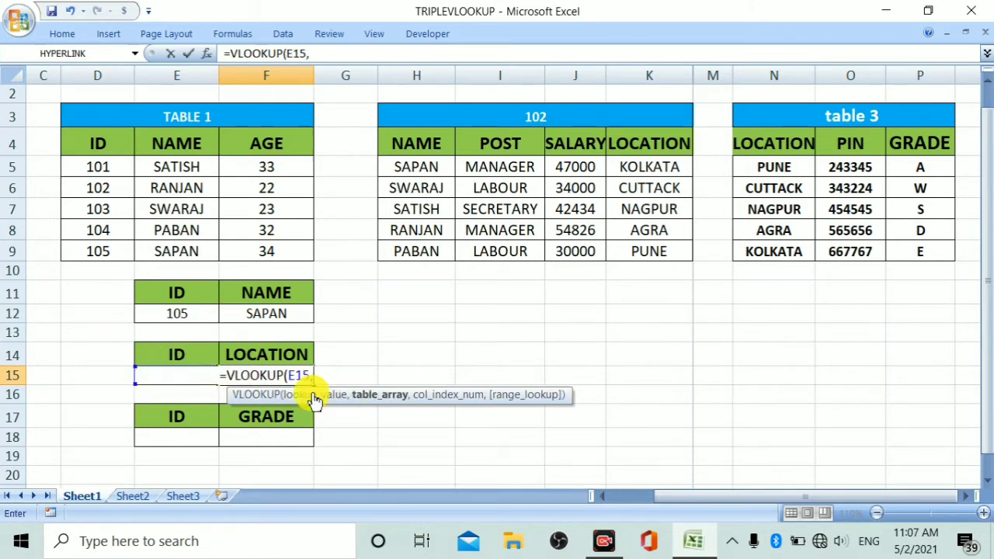
pyautogui.moveTo(97, 145); pyautogui.dragTo(240, 251)
pyautogui.write(',')
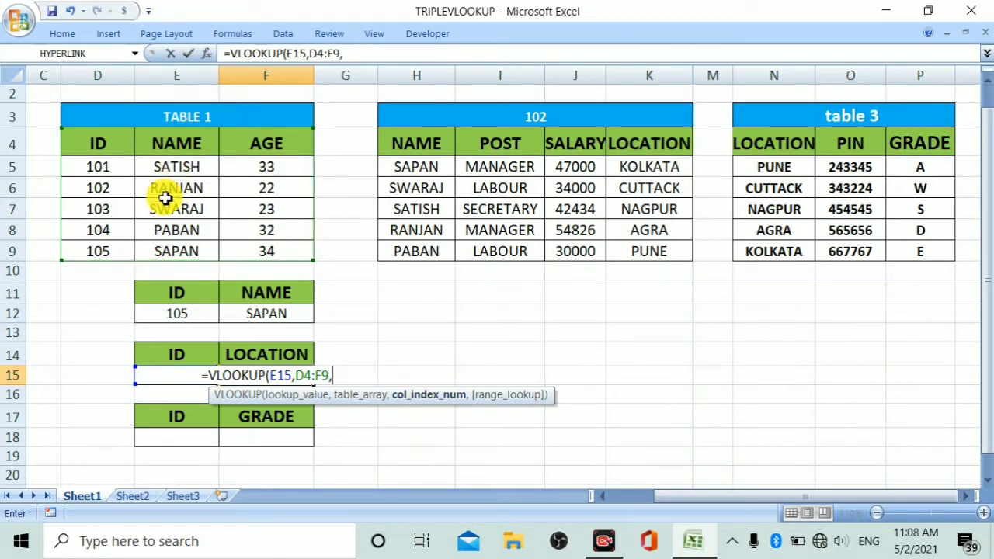
pyautogui.write('2,')
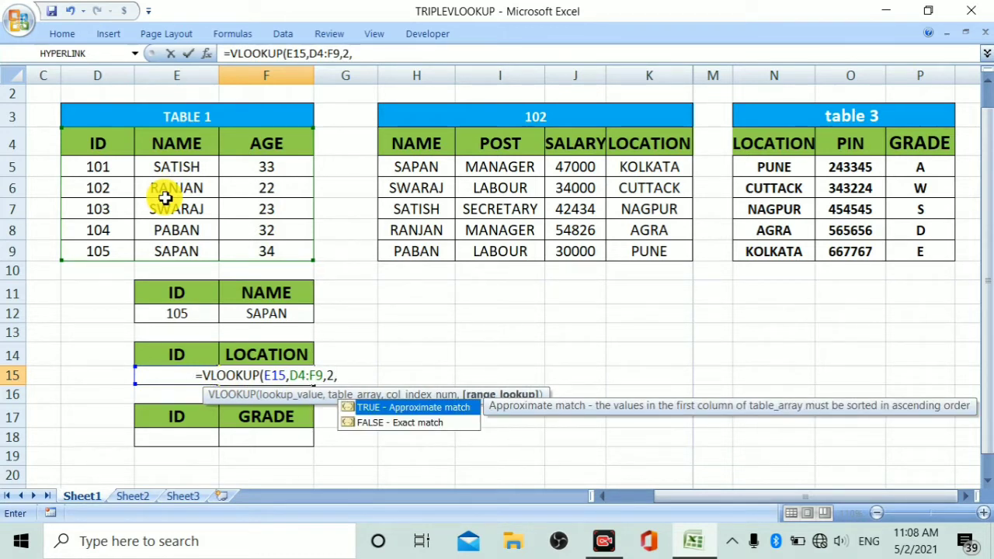
pyautogui.write('0)')
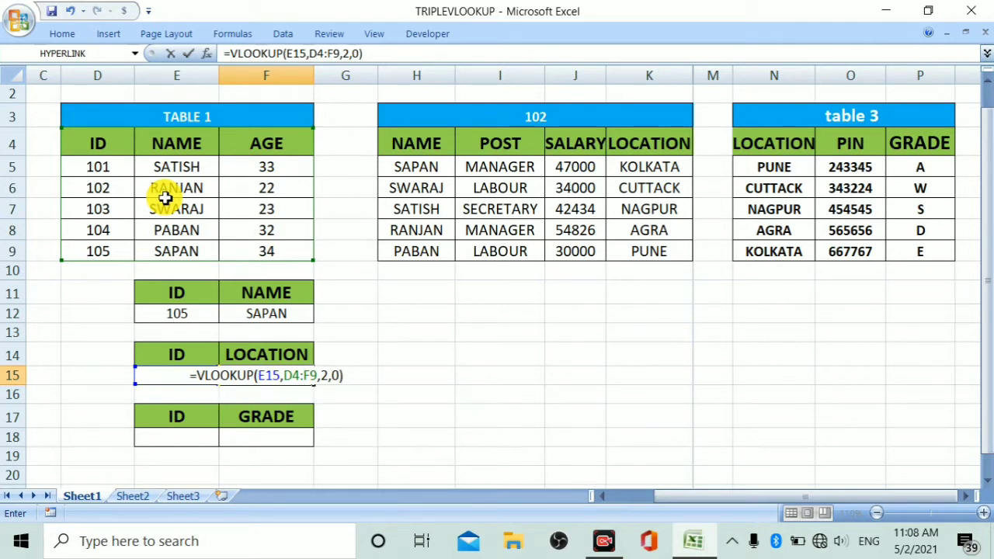
pyautogui.press('Return')
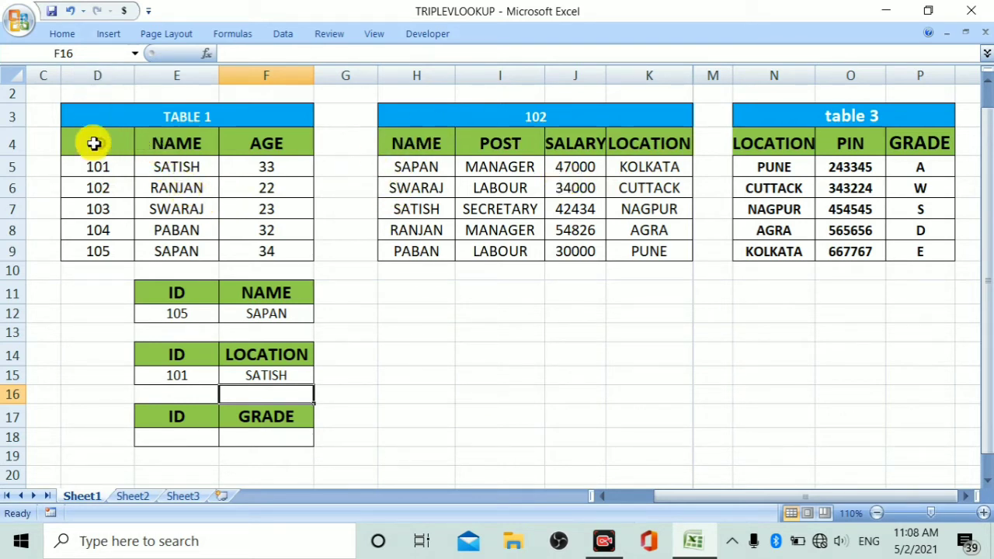
# - Compare the columns of TABLE 1 with those of the second table to identify the field both tables share
pyautogui.moveTo(95, 143); pyautogui.dragTo(99, 232)
pyautogui.moveTo(176, 144); pyautogui.dragTo(175, 251)
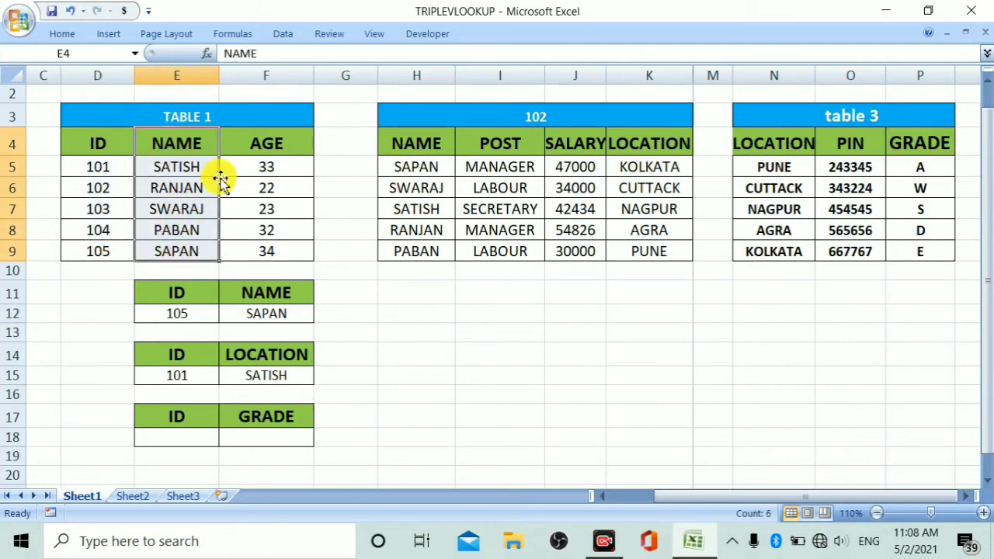
pyautogui.moveTo(244, 143); pyautogui.dragTo(244, 246)
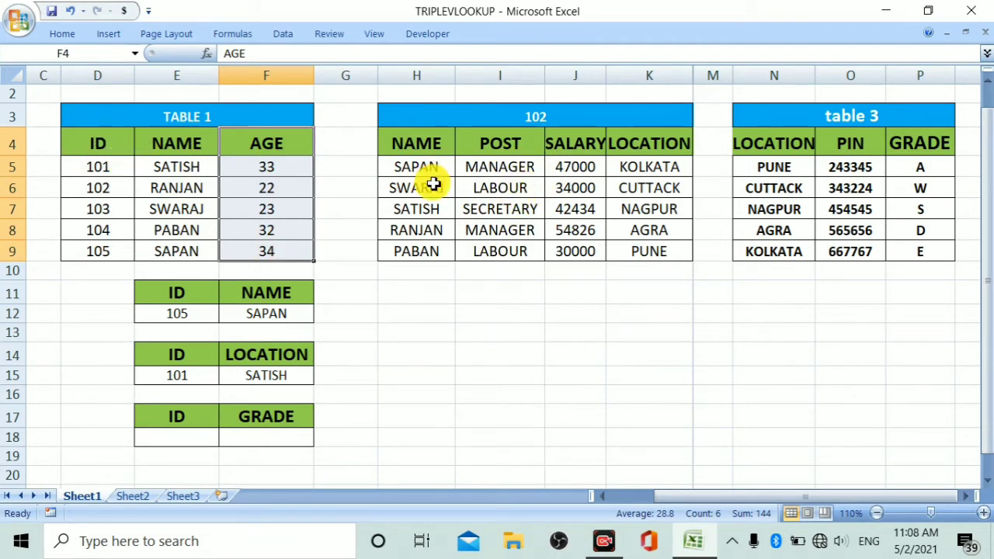
pyautogui.click(423, 76)
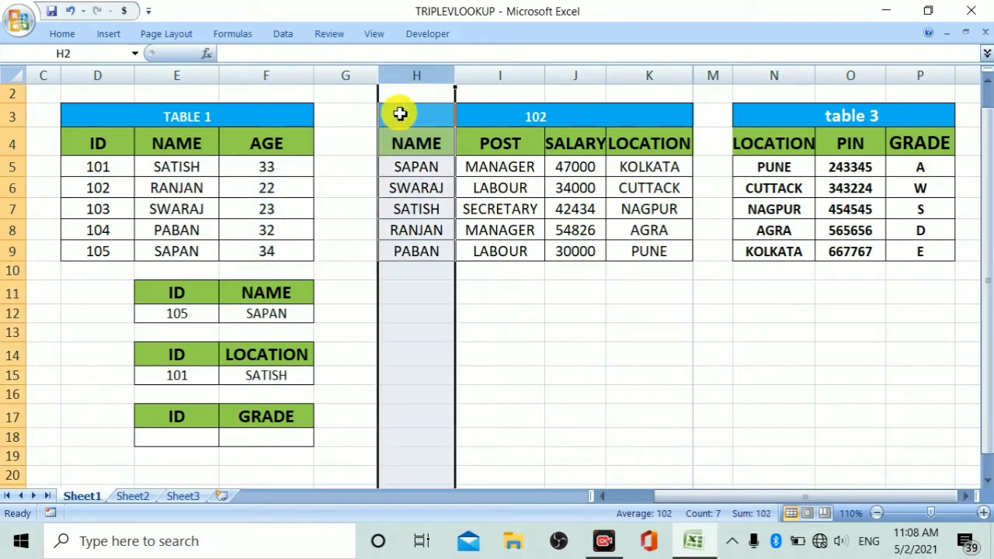
pyautogui.click(508, 74)
pyautogui.click(396, 73)
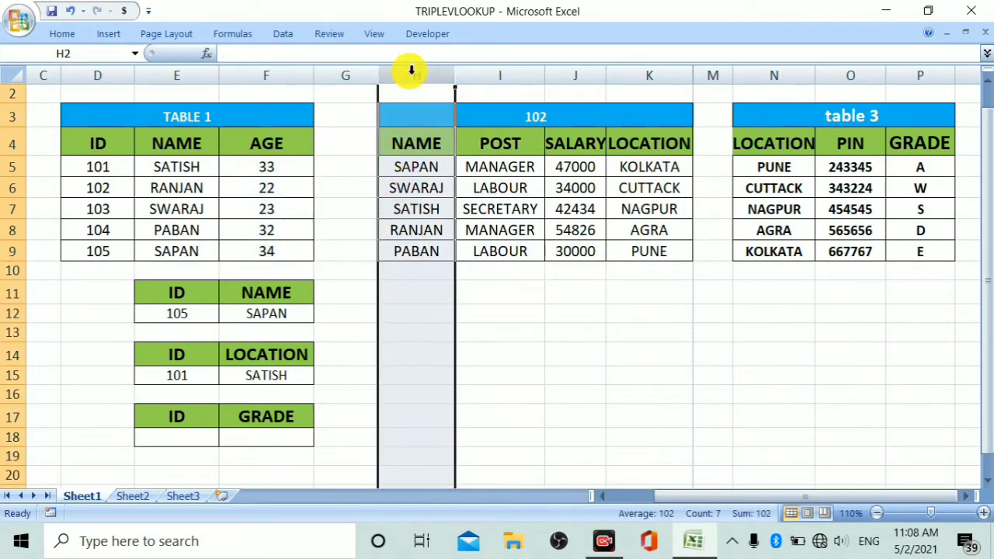
pyautogui.click(185, 74)
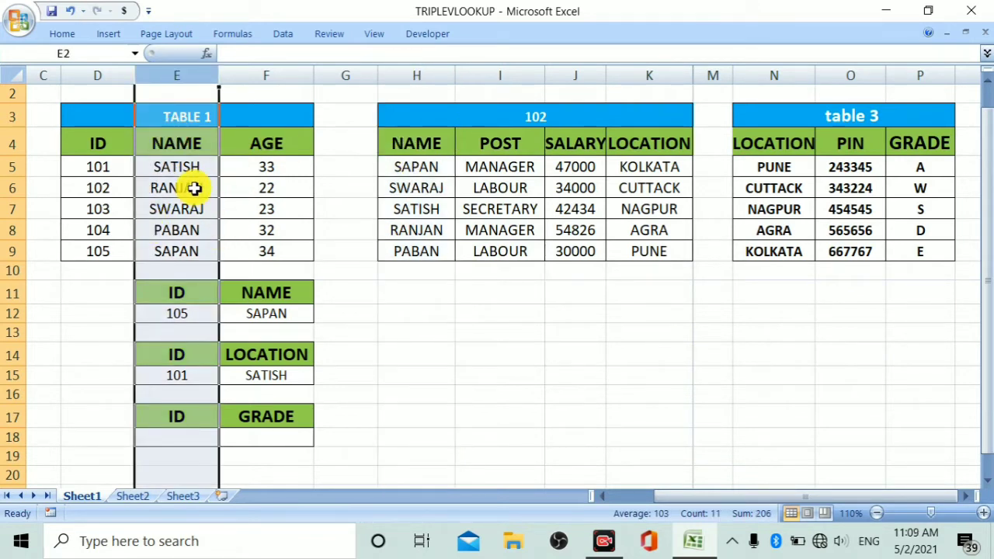
pyautogui.click(428, 78)
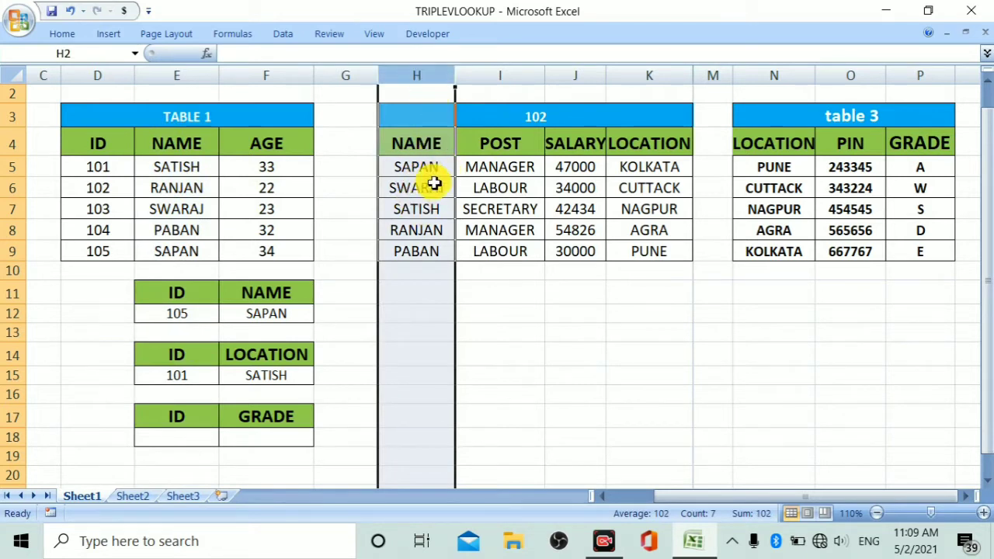
pyautogui.click(185, 78)
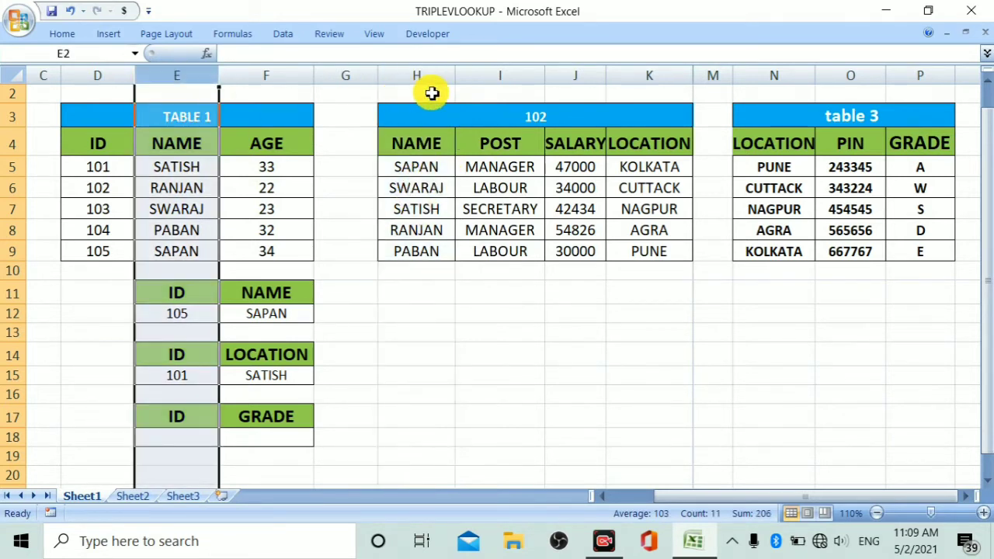
pyautogui.click(499, 74)
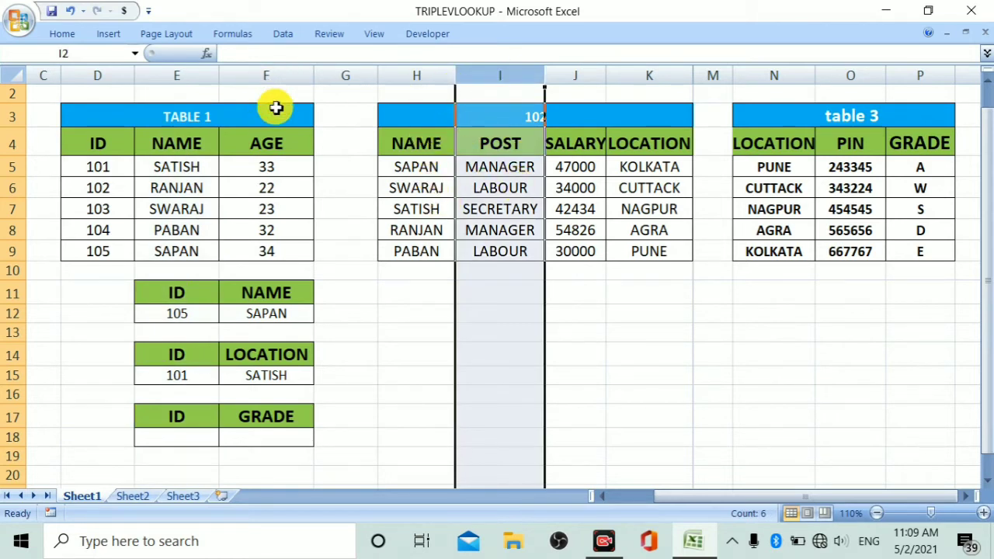
pyautogui.click(266, 154)
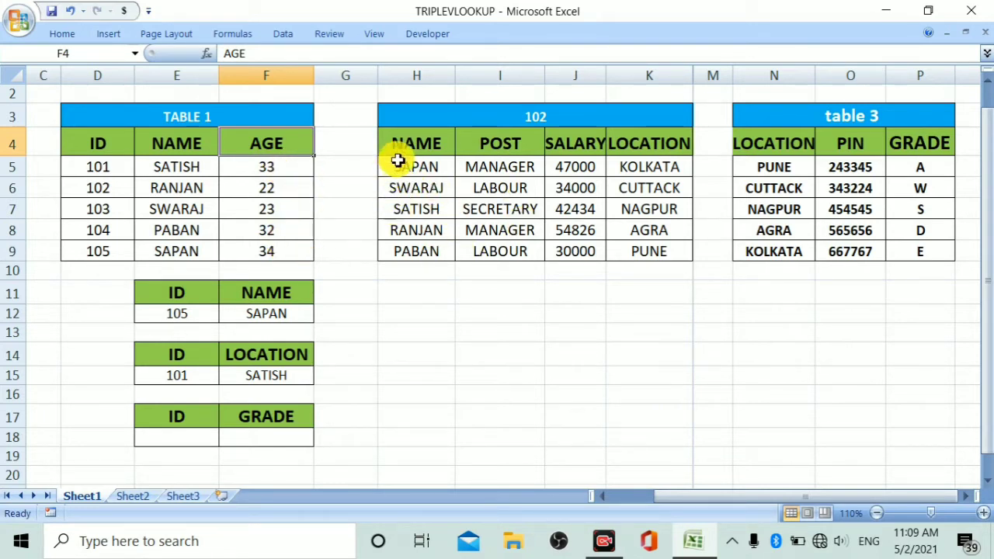
pyautogui.click(177, 75)
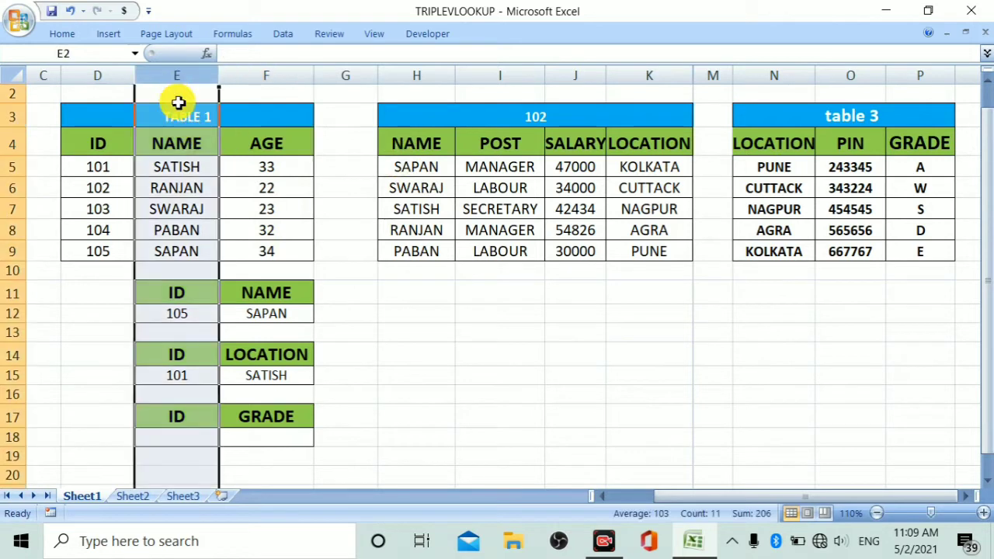
pyautogui.click(435, 75)
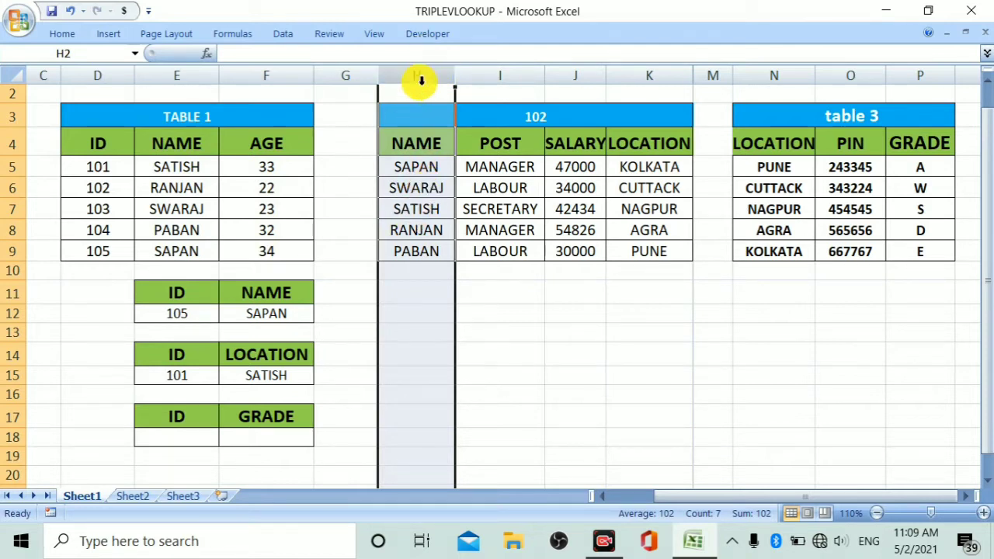
# - Wrap the existing VLOOKUP in F15 inside a new outer VLOOKUP as its lookup value, keeping E15 as the inner lookup value
pyautogui.click(269, 374)
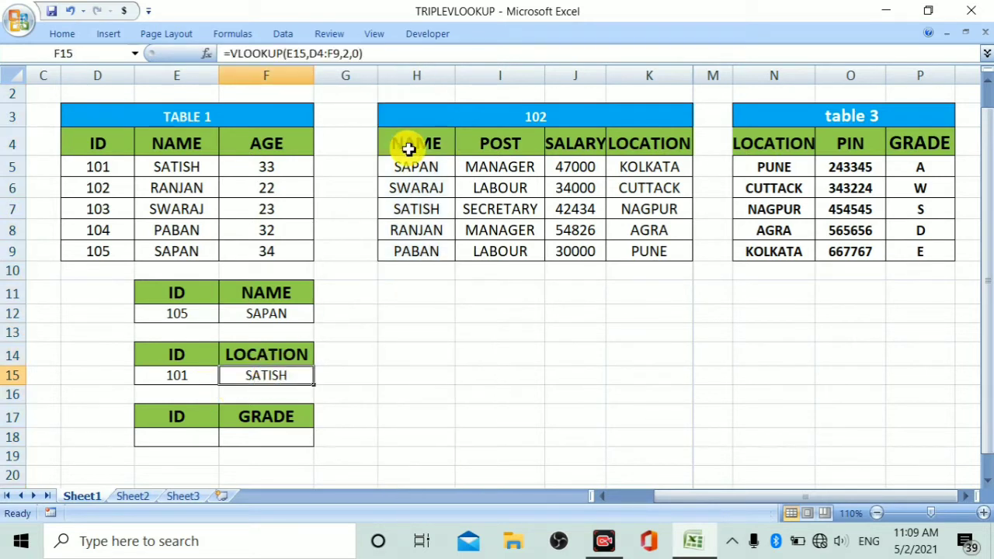
pyautogui.doubleClick(267, 379)
pyautogui.click(404, 386)
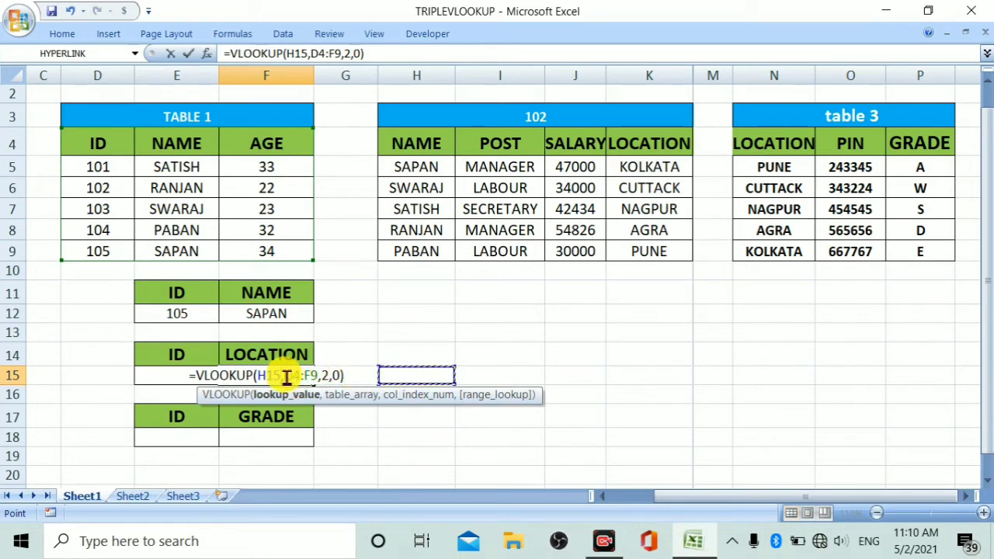
pyautogui.press('BackSpace')
pyautogui.press('BackSpace')
pyautogui.press('BackSpace')
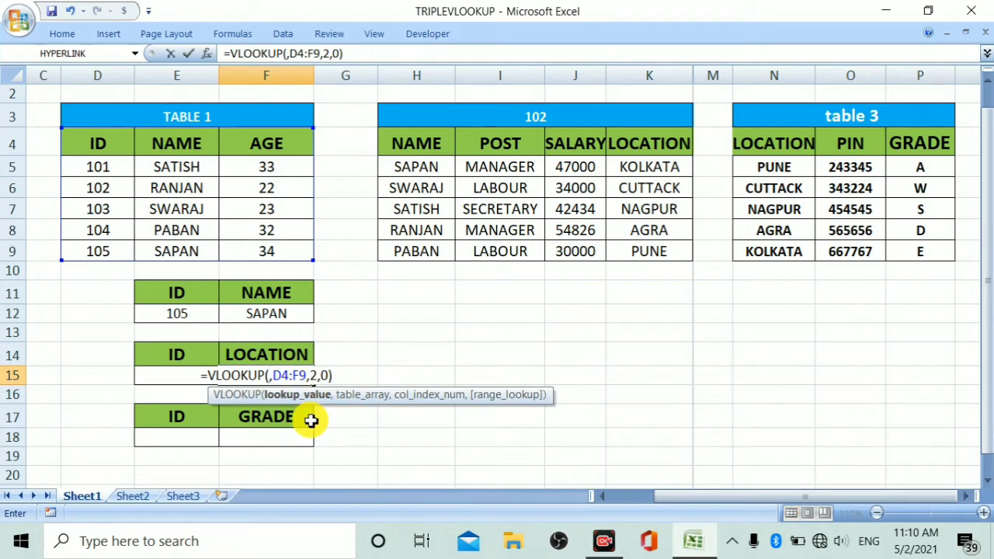
pyautogui.click(145, 375)
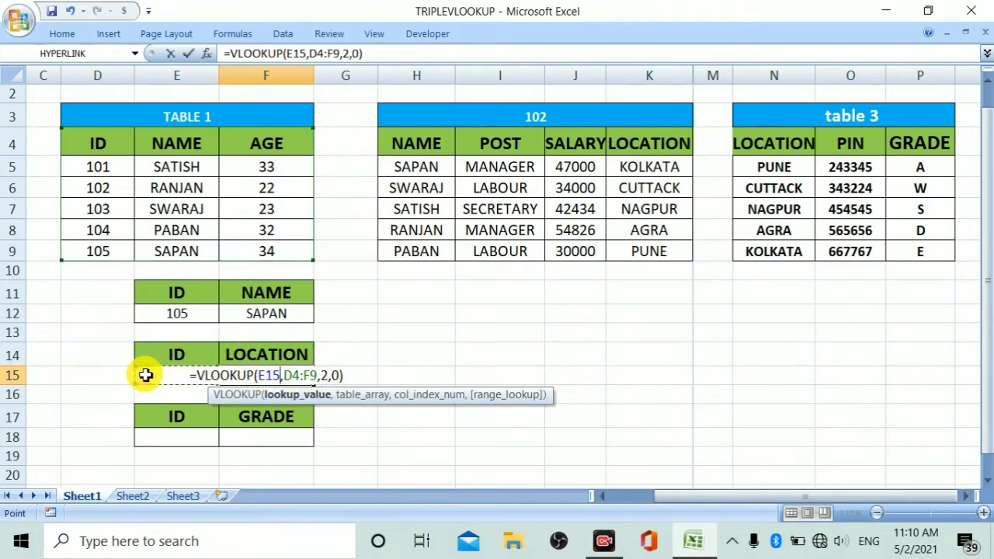
pyautogui.click(347, 376)
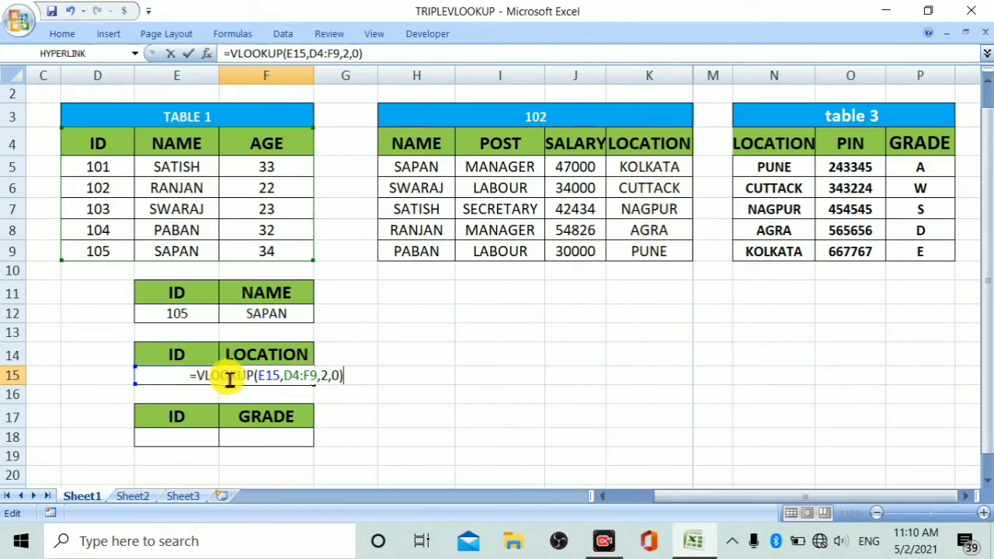
pyautogui.click(202, 377)
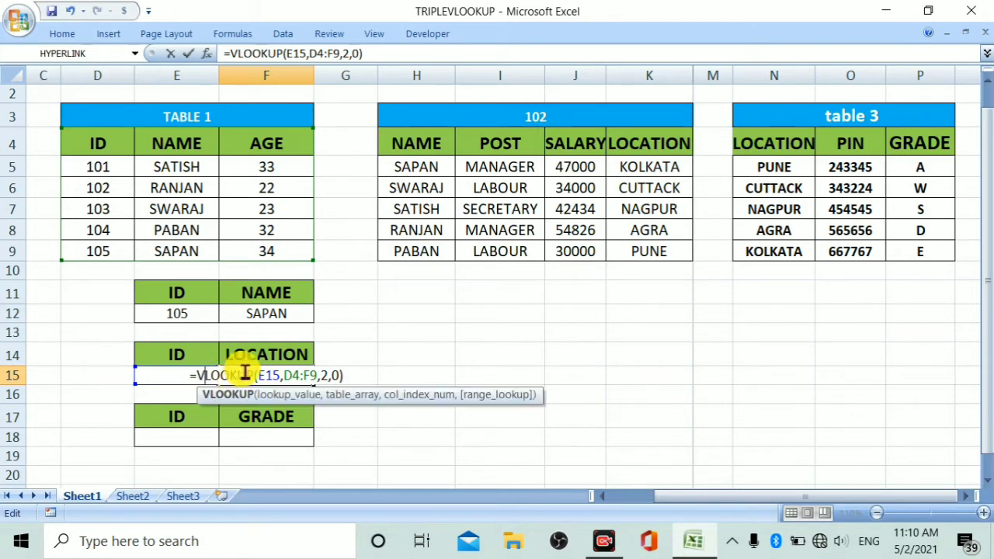
pyautogui.click(198, 376)
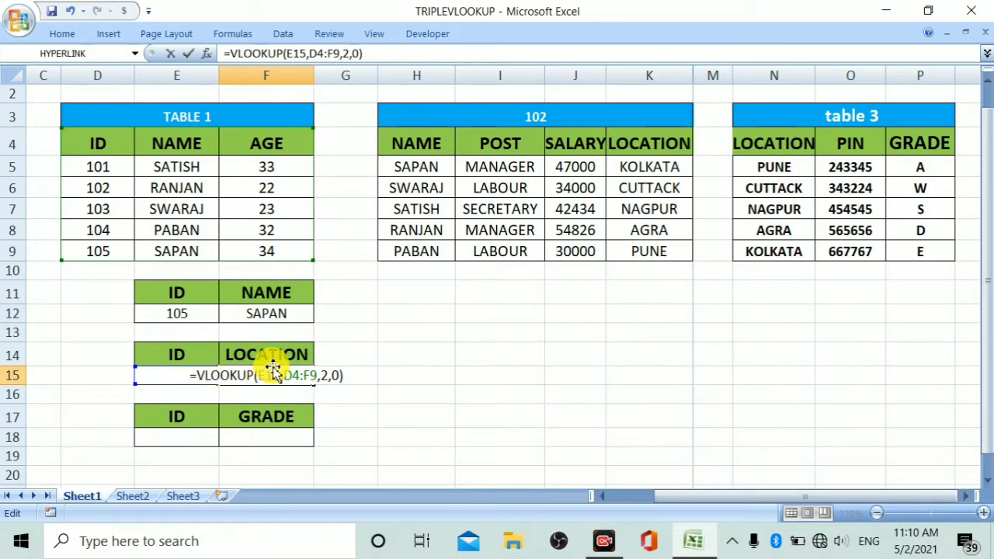
pyautogui.write('vloo')
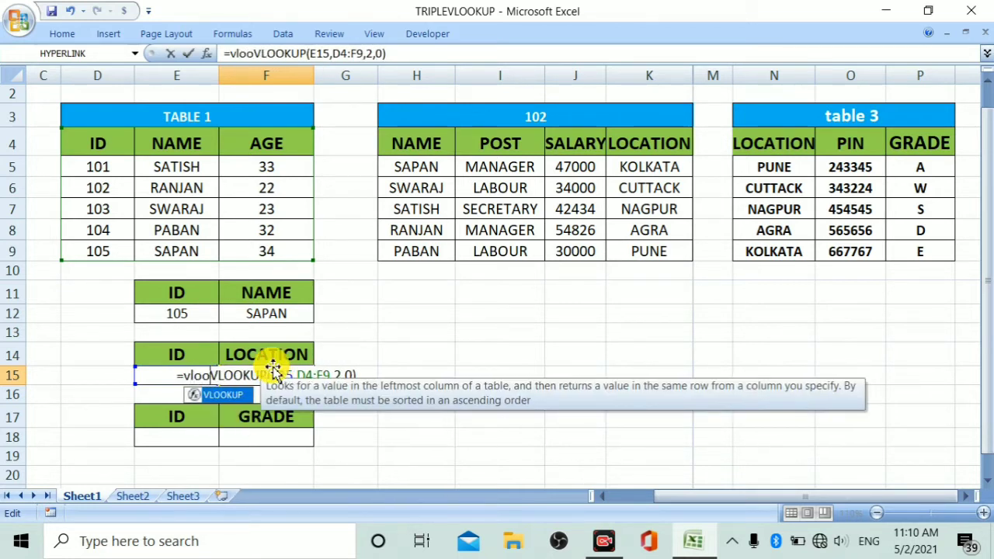
pyautogui.press('Tab')
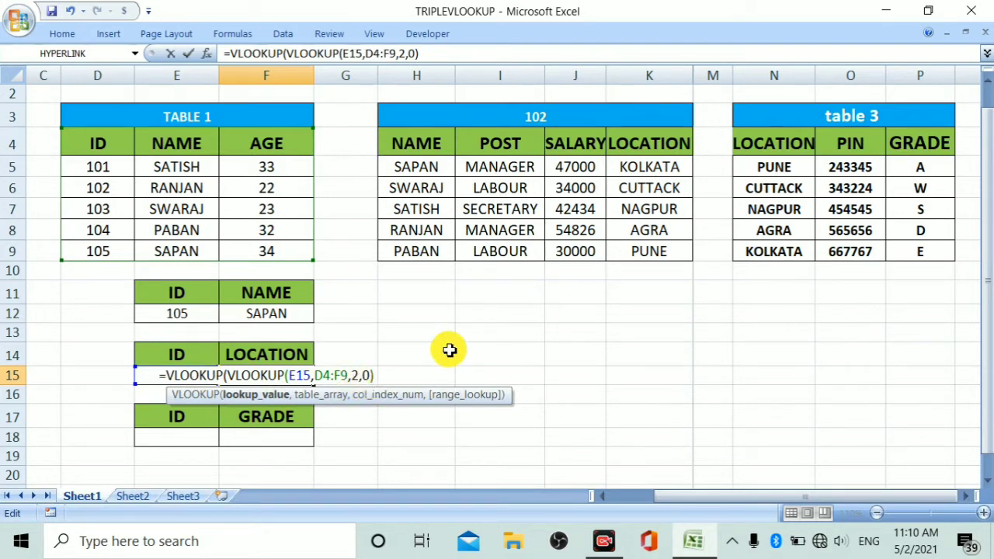
# - Complete the outer VLOOKUP in F15 with table range H4:K9, column 4 and match type 0 to return the location
pyautogui.write(',')
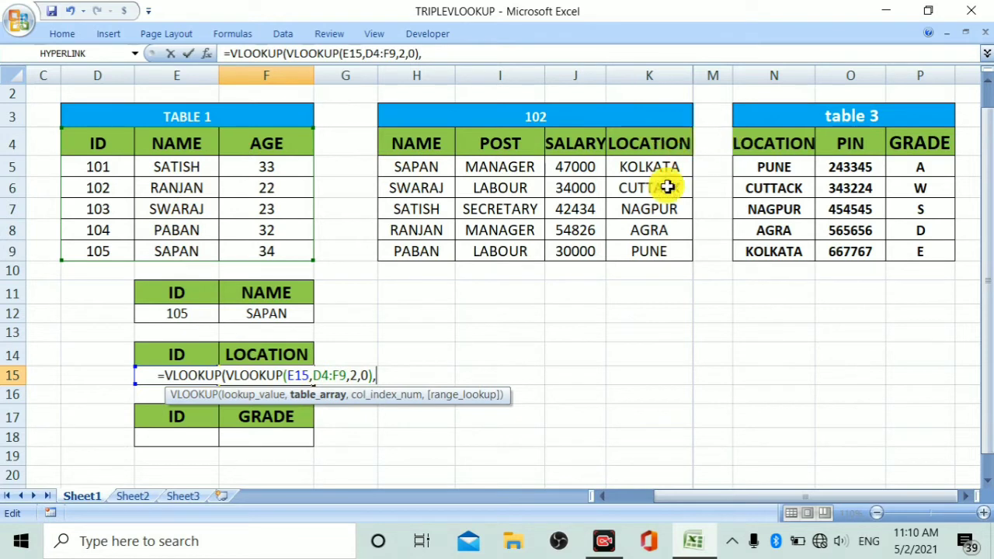
pyautogui.moveTo(395, 137); pyautogui.dragTo(626, 253)
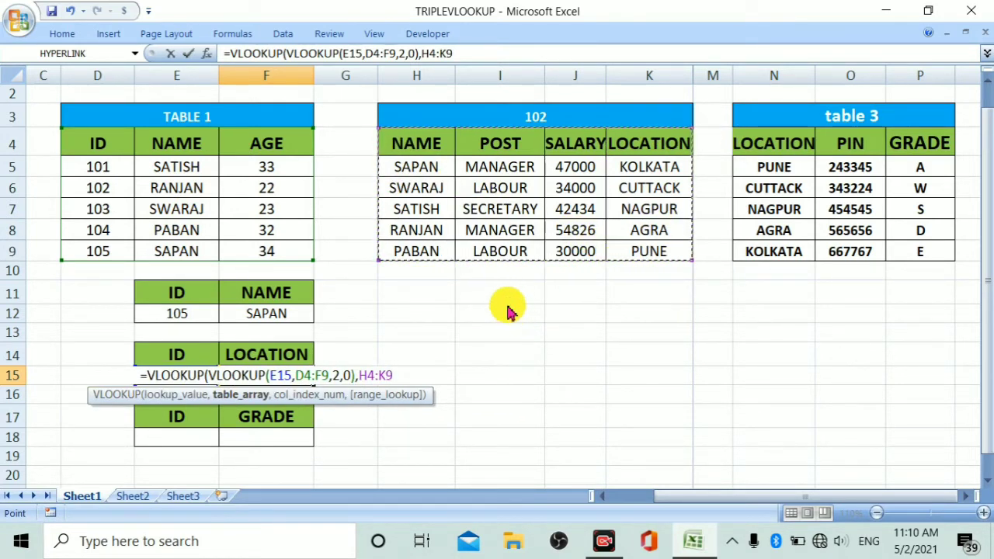
pyautogui.write(',')
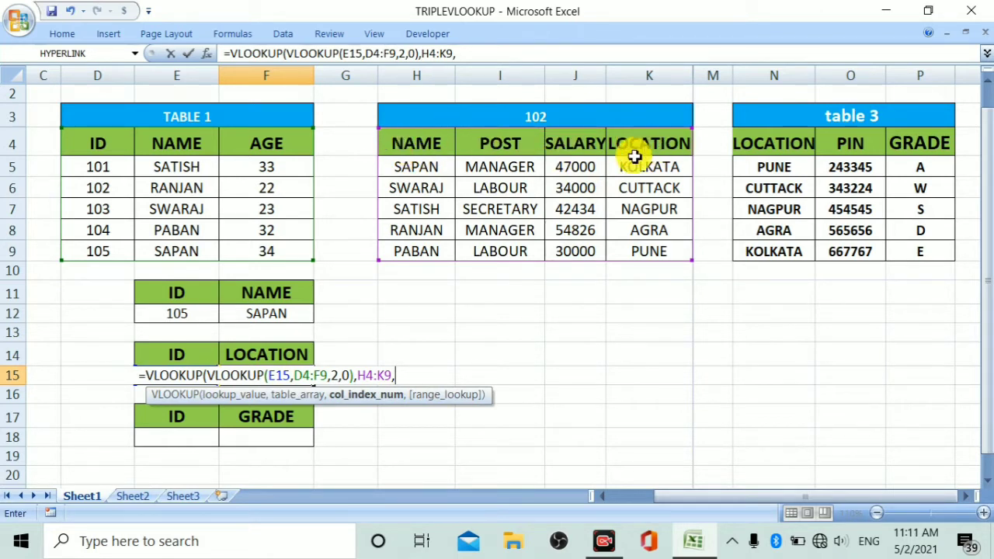
pyautogui.write('4,')
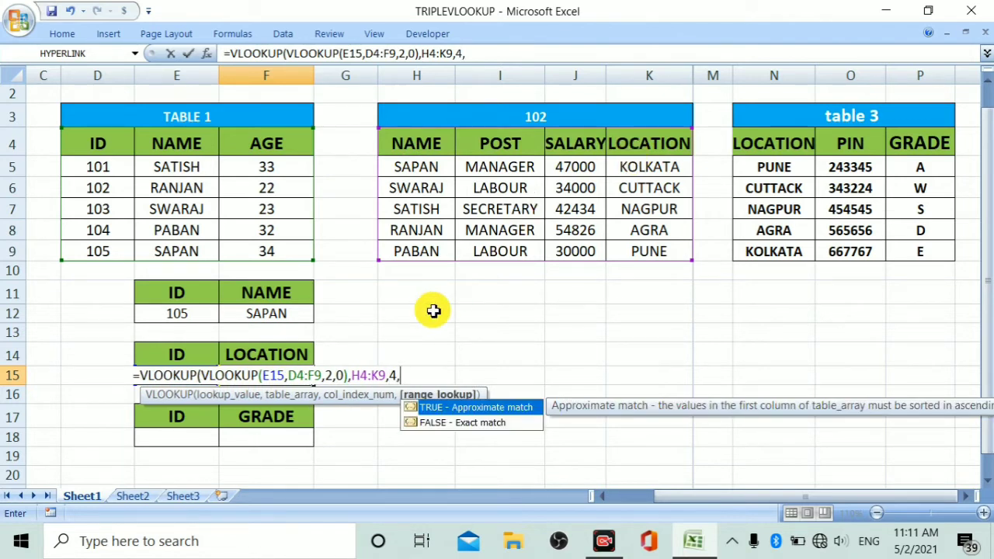
pyautogui.write('0)')
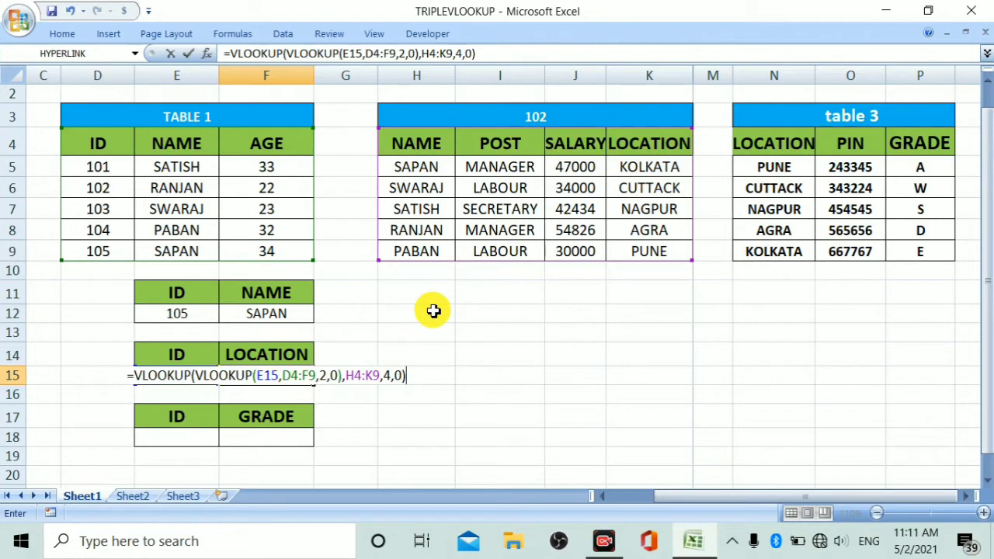
pyautogui.press('Return')
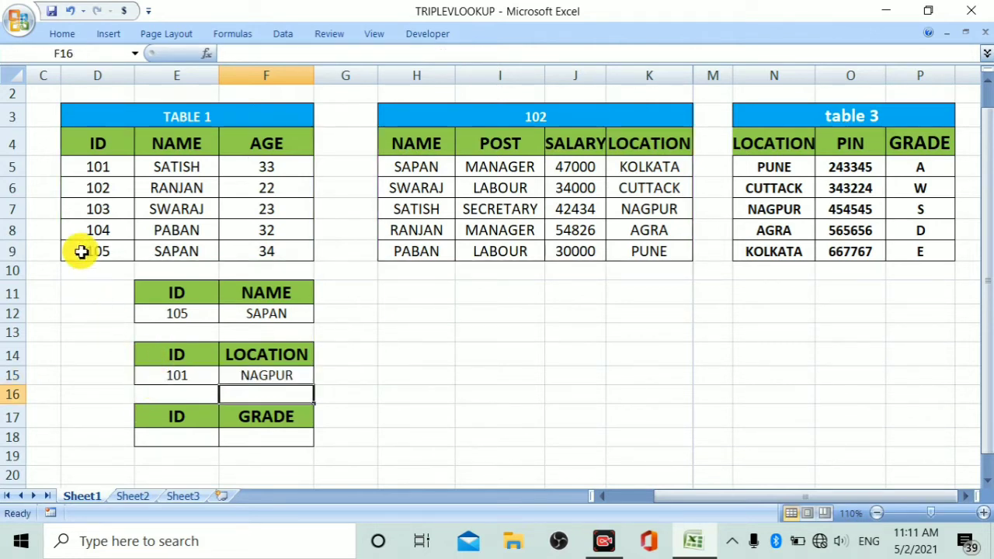
# - Change the header in F14 above the double VLOOKUP result to post
pyautogui.click(265, 378)
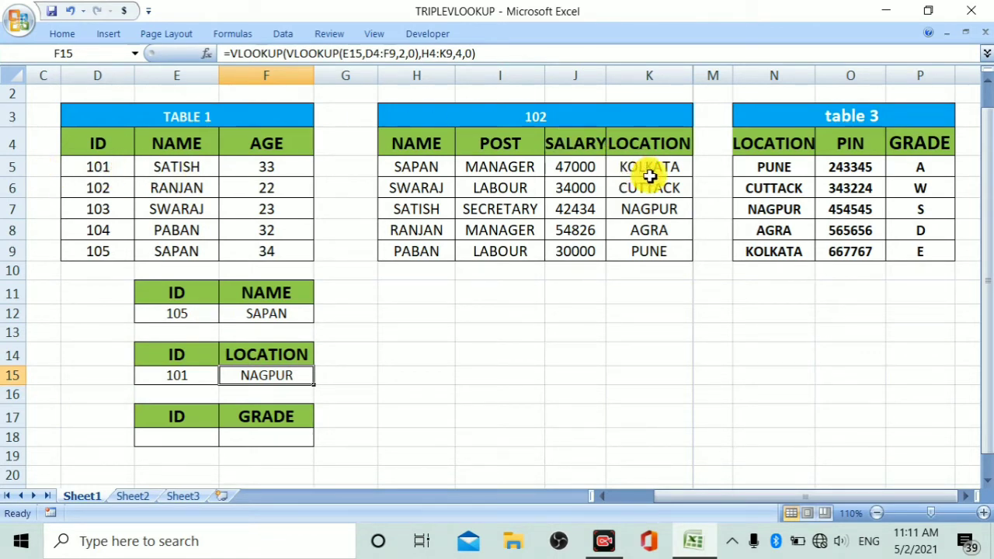
pyautogui.click(273, 354)
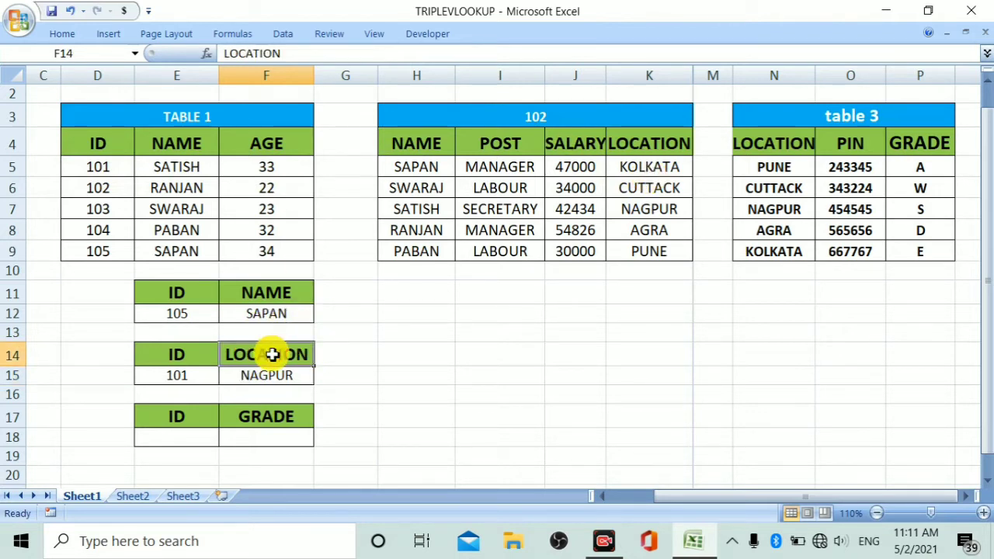
pyautogui.write('po')
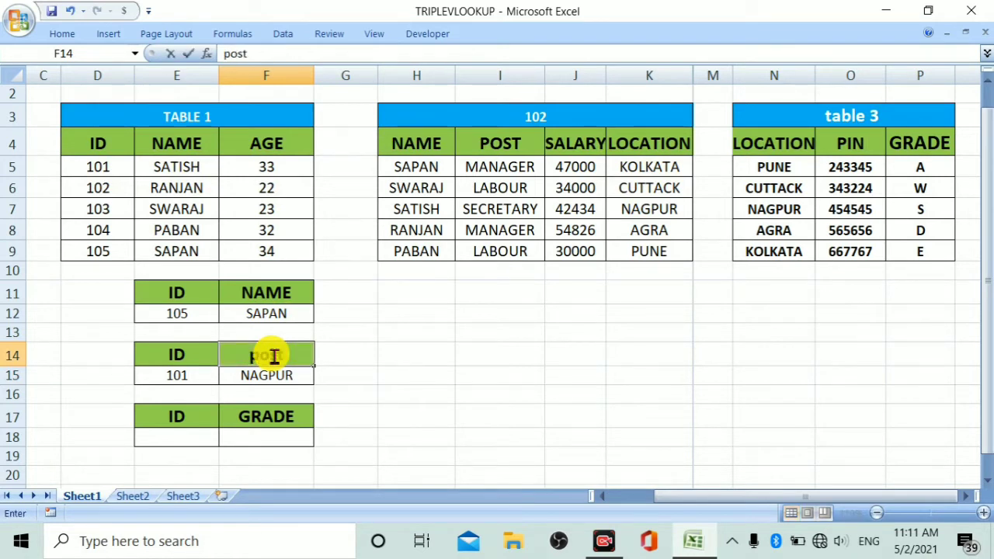
pyautogui.write('st')
# - Change the outer VLOOKUP's column index in F15 to 2 so the formula returns the post
pyautogui.click(291, 377)
pyautogui.doubleClick(296, 377)
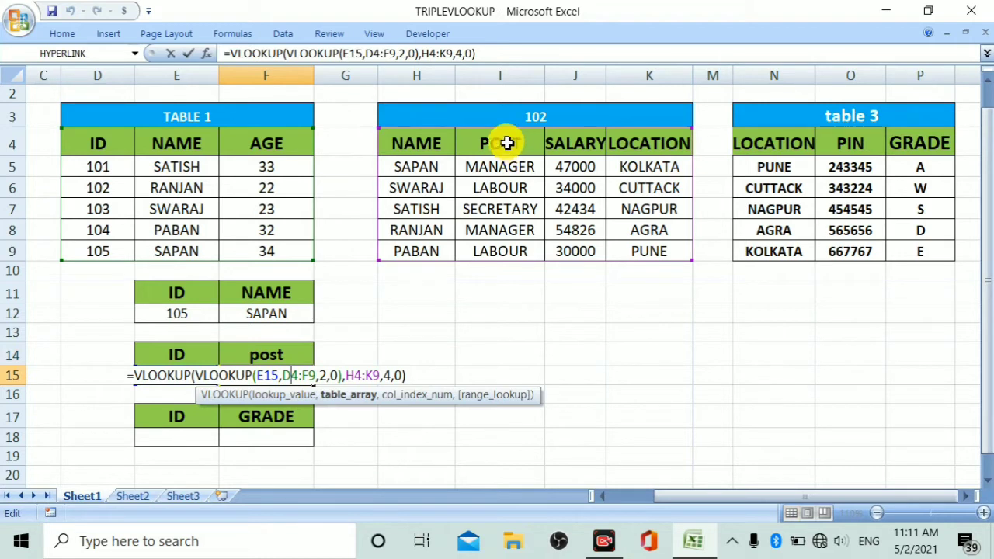
pyautogui.click(391, 376)
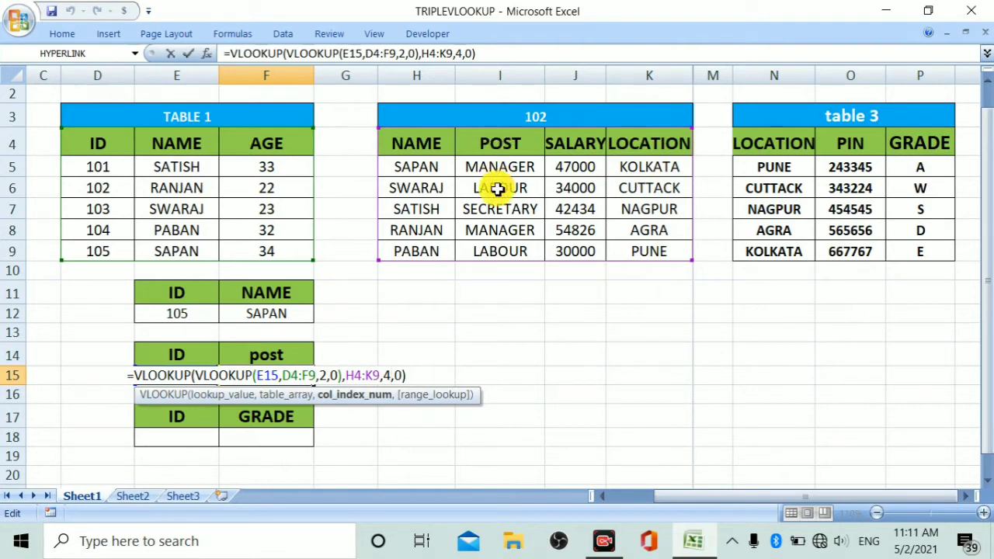
pyautogui.press('BackSpace')
pyautogui.write('2')
pyautogui.press('Return')
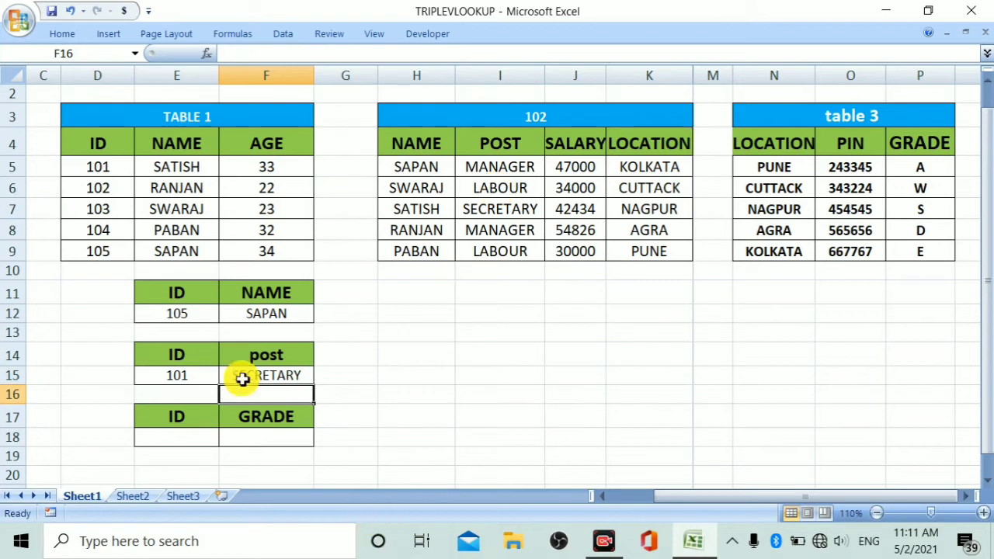
# - Set the lookup ID in E15 to 102 to test the post formula
pyautogui.click(185, 377)
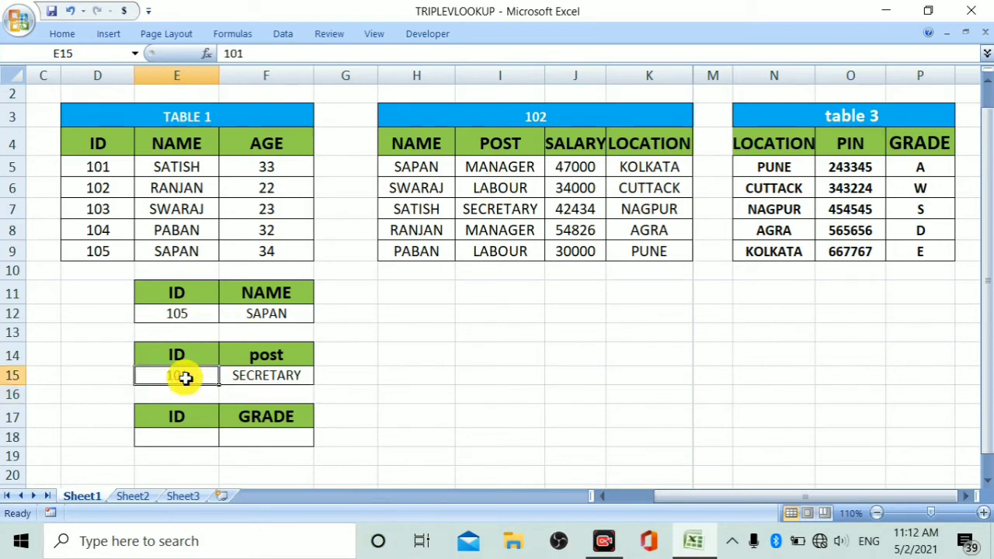
pyautogui.write('102')
pyautogui.press('Return')
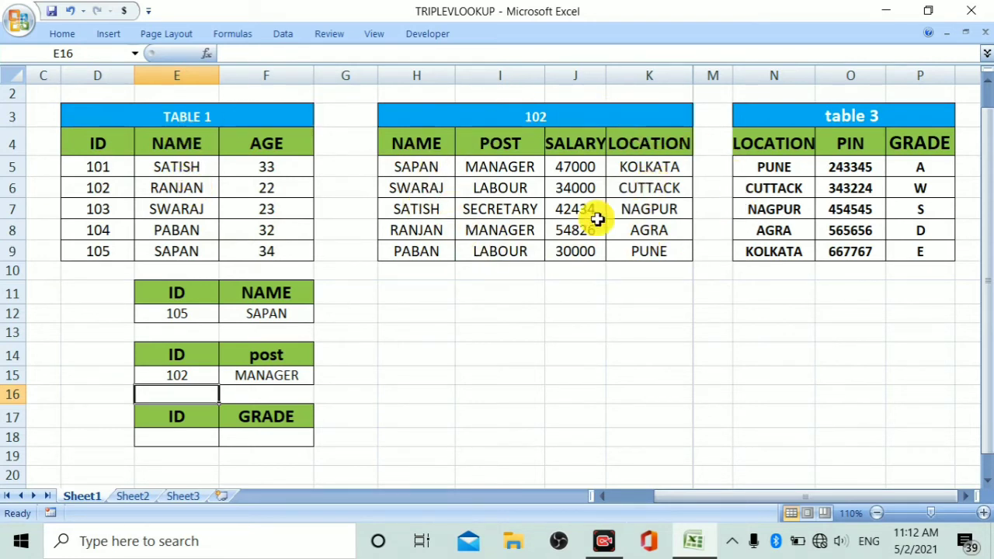
# - Examine how an ID in TABLE 1 links through the second table's NAME column to GRADE in table 3
pyautogui.click(412, 77)
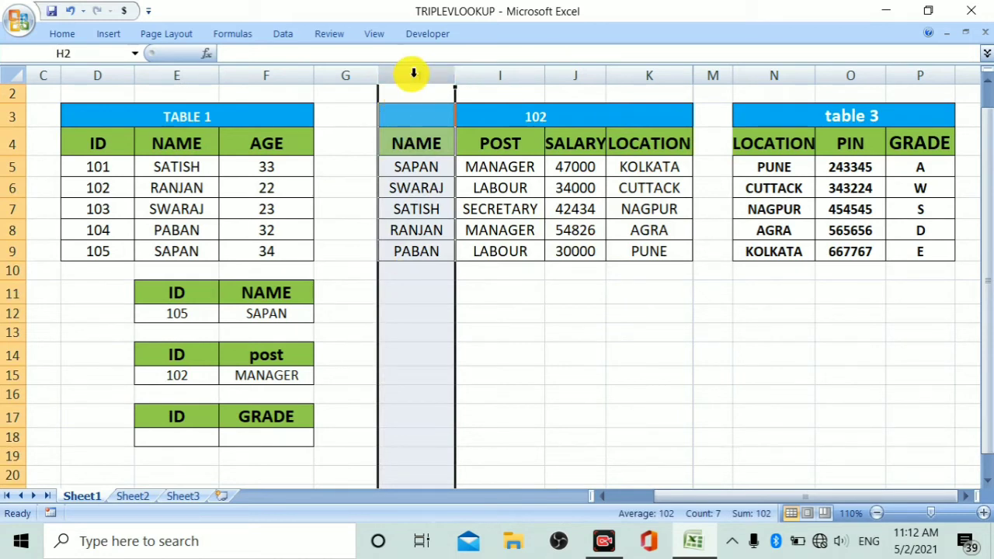
pyautogui.click(369, 188)
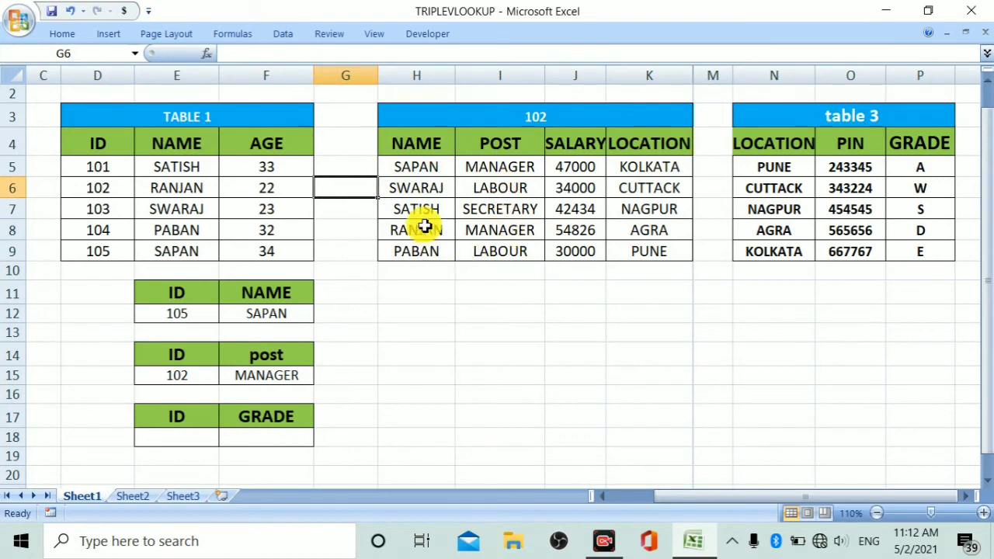
pyautogui.click(415, 75)
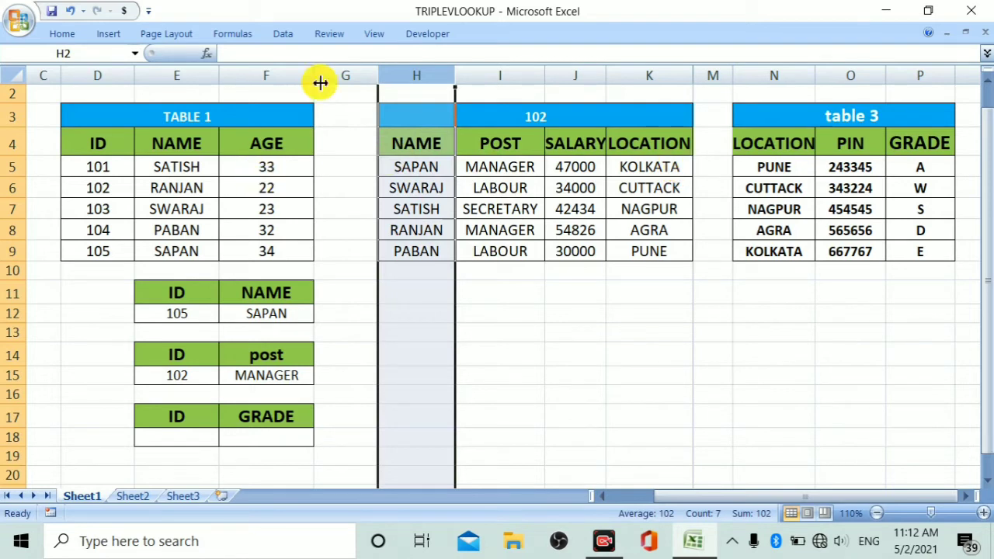
pyautogui.click(254, 423)
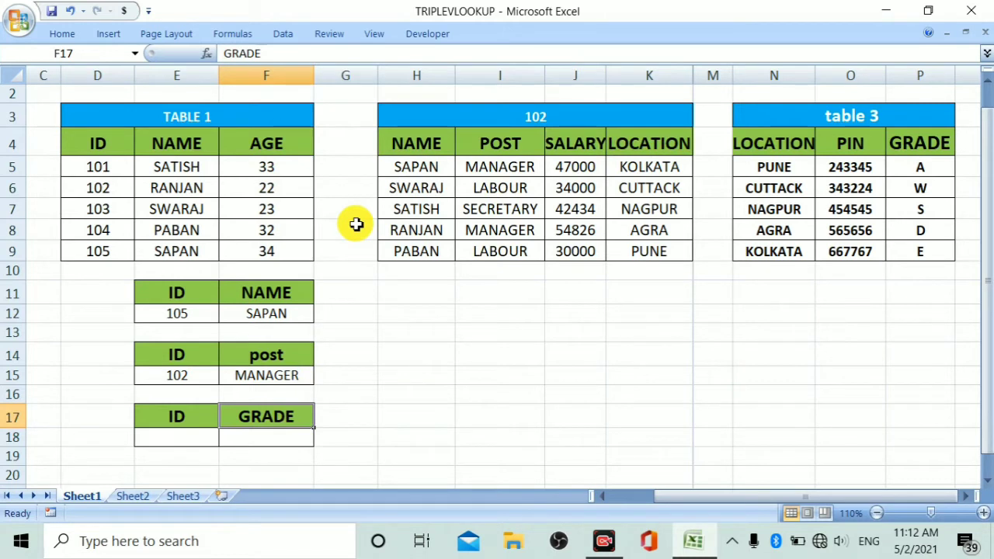
pyautogui.click(111, 166)
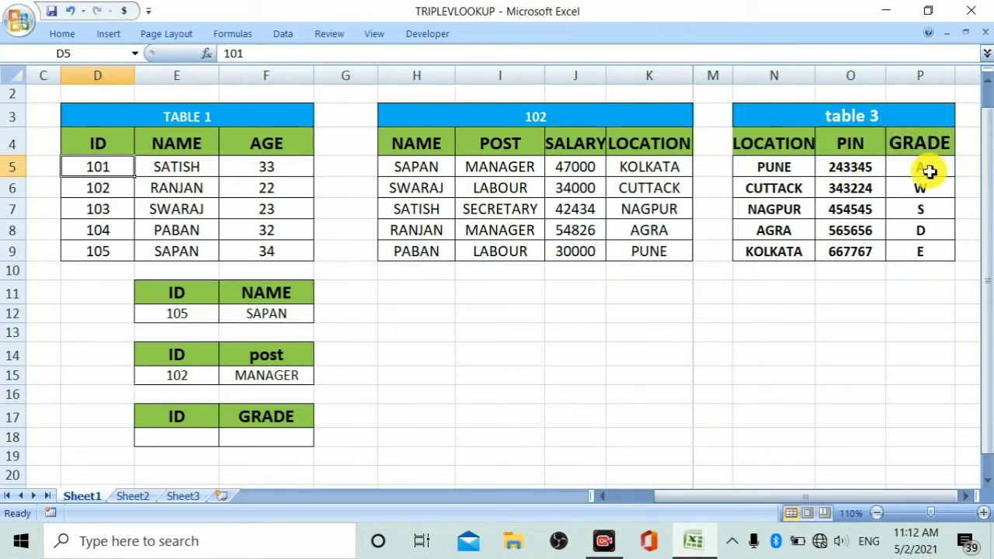
# - Enter ID 105 in E18 and start a VLOOKUP in F18 with lookup value E18 and table range D5:F9
pyautogui.click(203, 447)
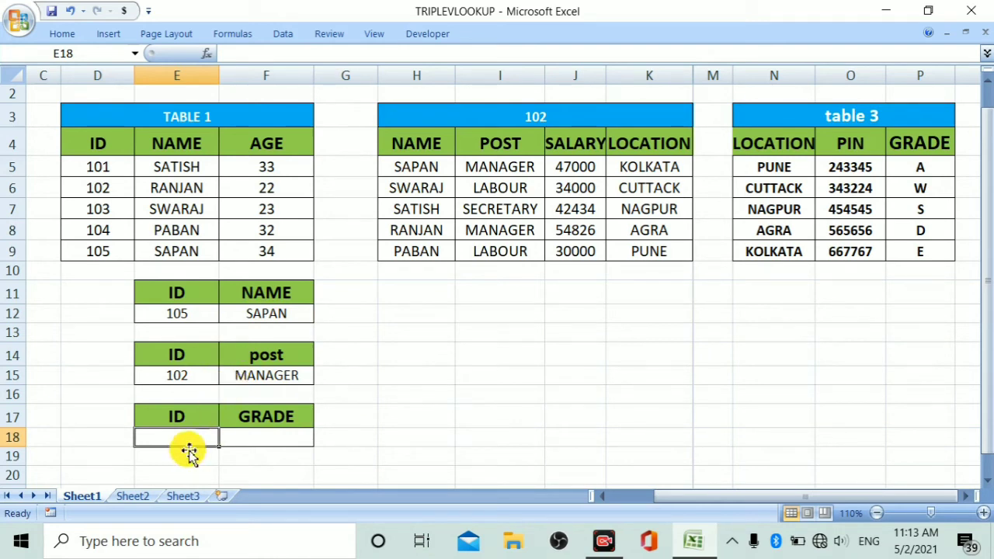
pyautogui.write('105')
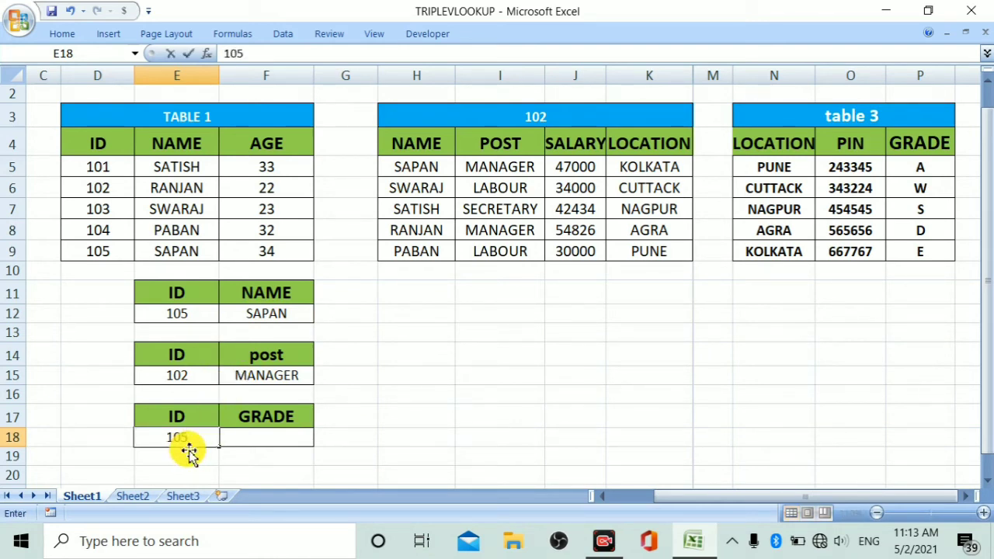
pyautogui.click(257, 442)
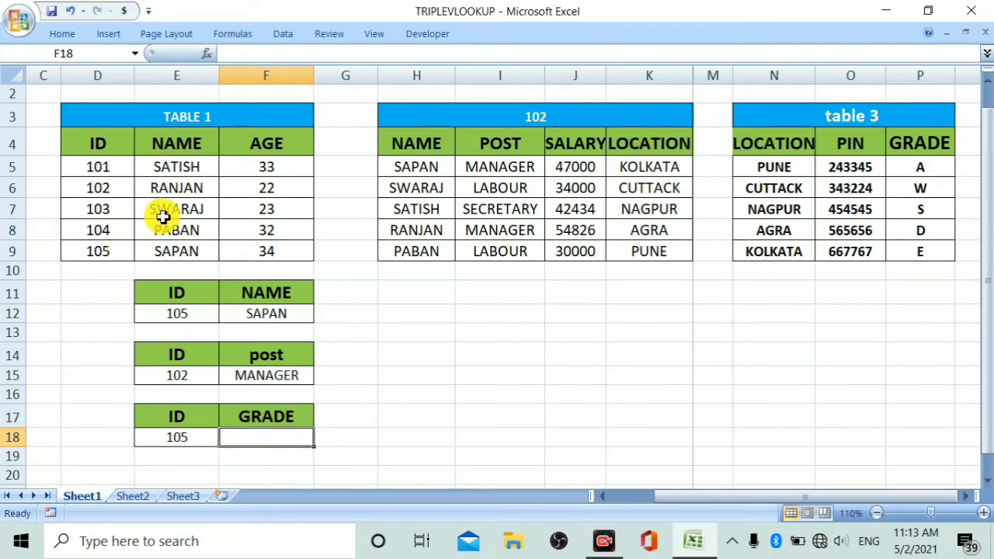
pyautogui.write('=')
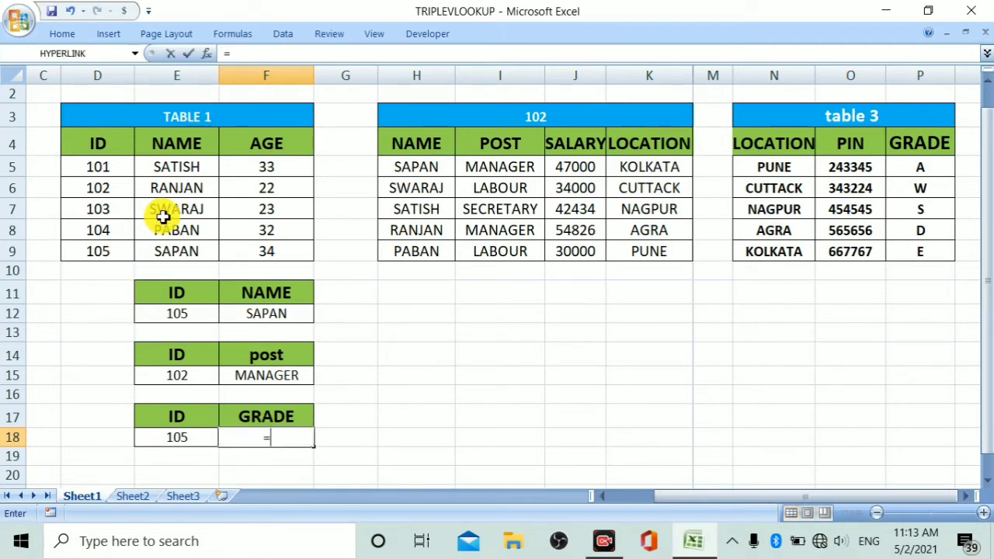
pyautogui.write('vl')
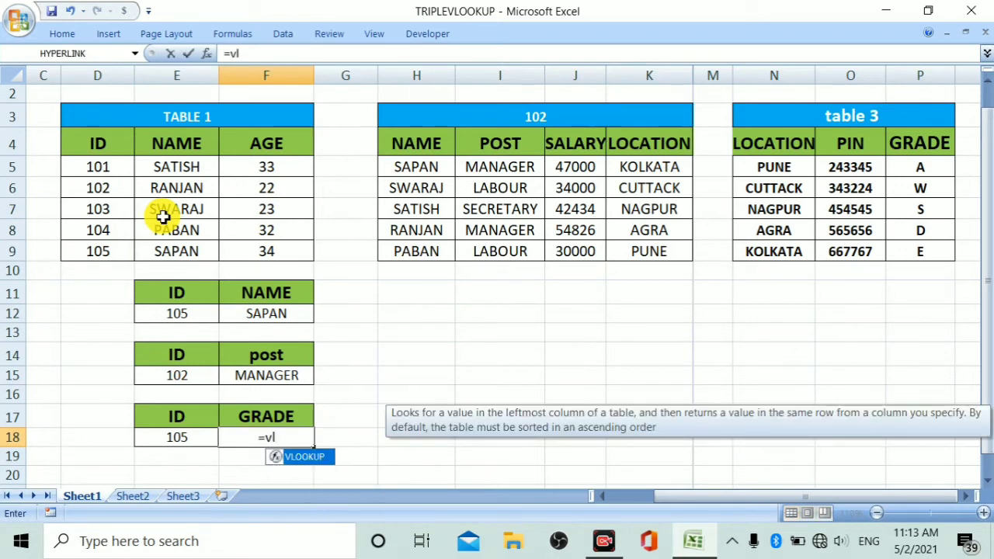
pyautogui.press('Tab')
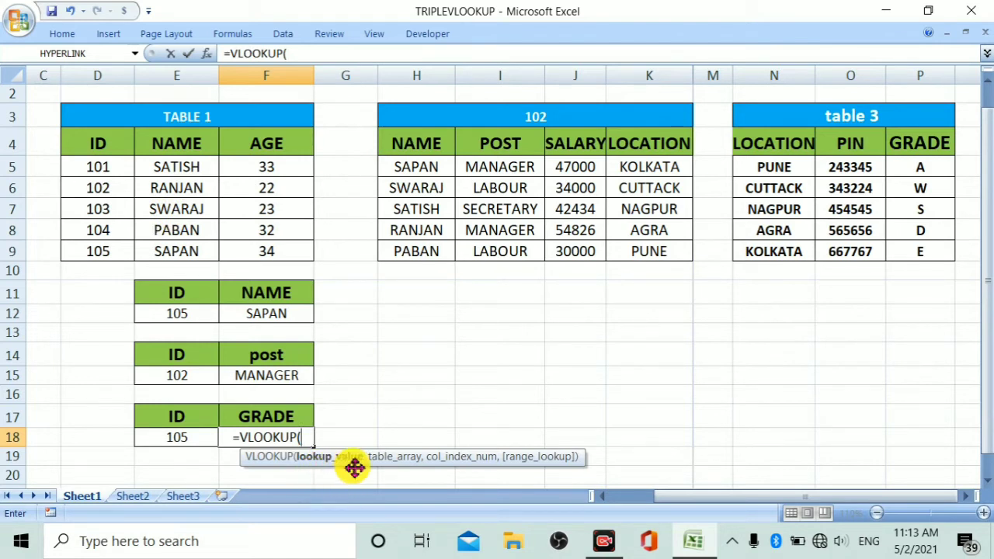
pyautogui.click(164, 442)
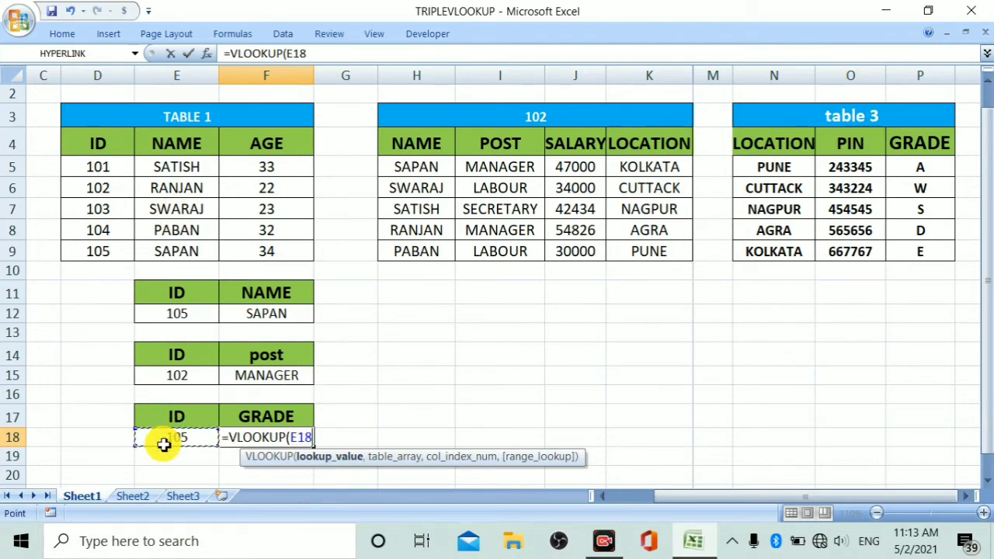
pyautogui.write(',')
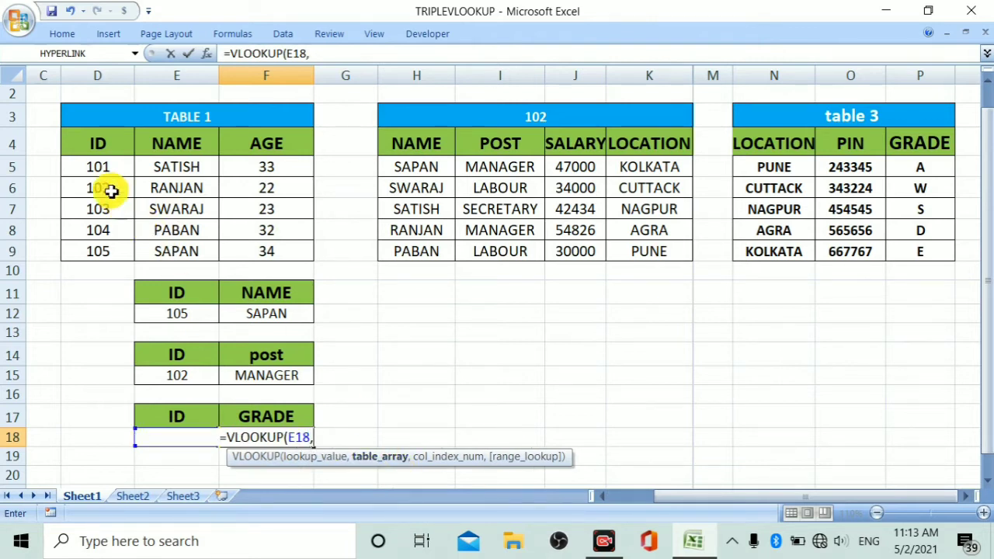
pyautogui.moveTo(89, 163); pyautogui.dragTo(233, 251)
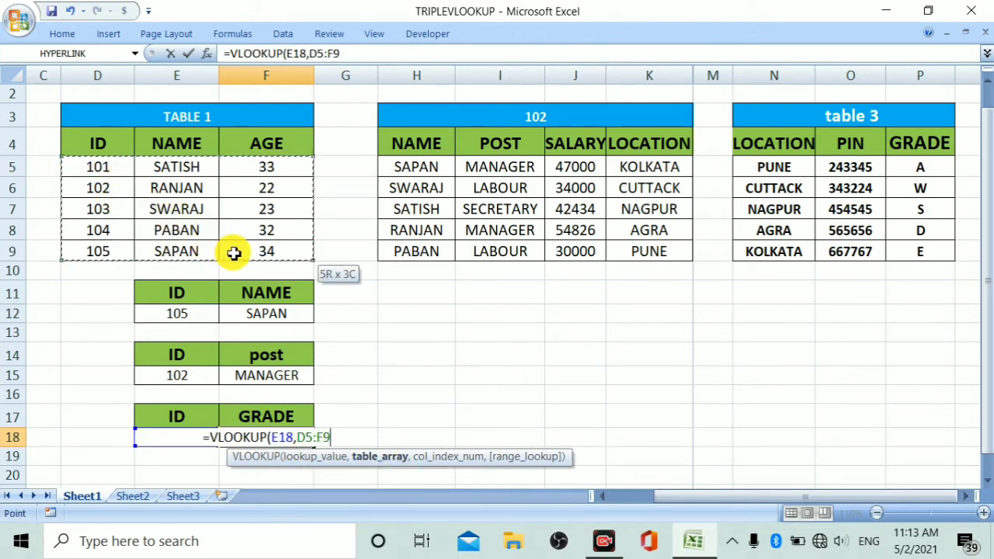
pyautogui.write(',')
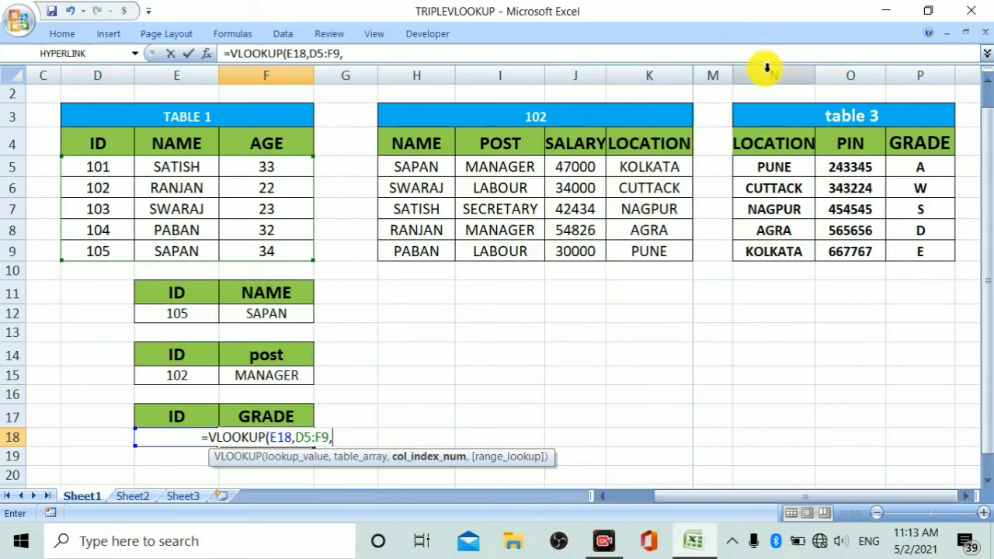
pyautogui.write('N:P')
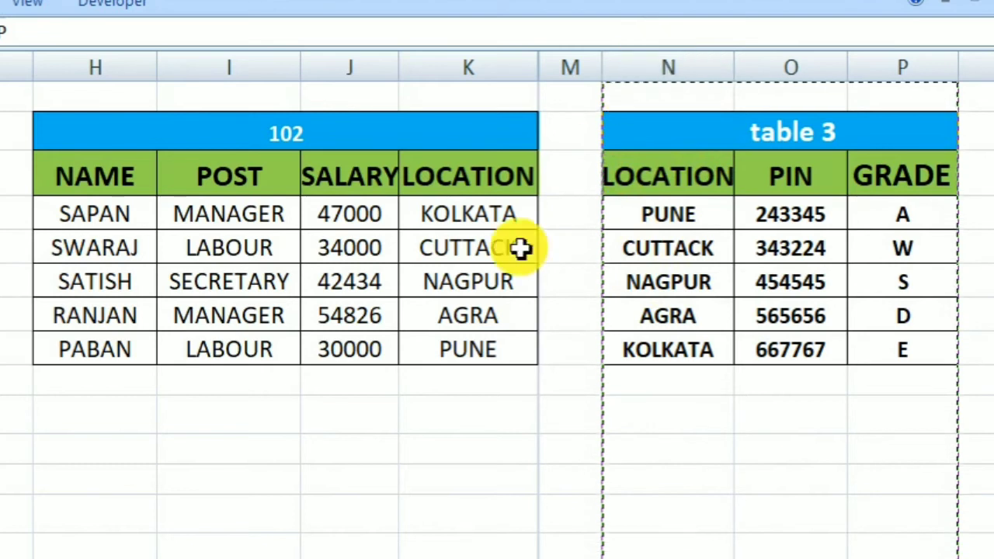
pyautogui.press('BackSpace')
pyautogui.press('BackSpace')
pyautogui.press('BackSpace')
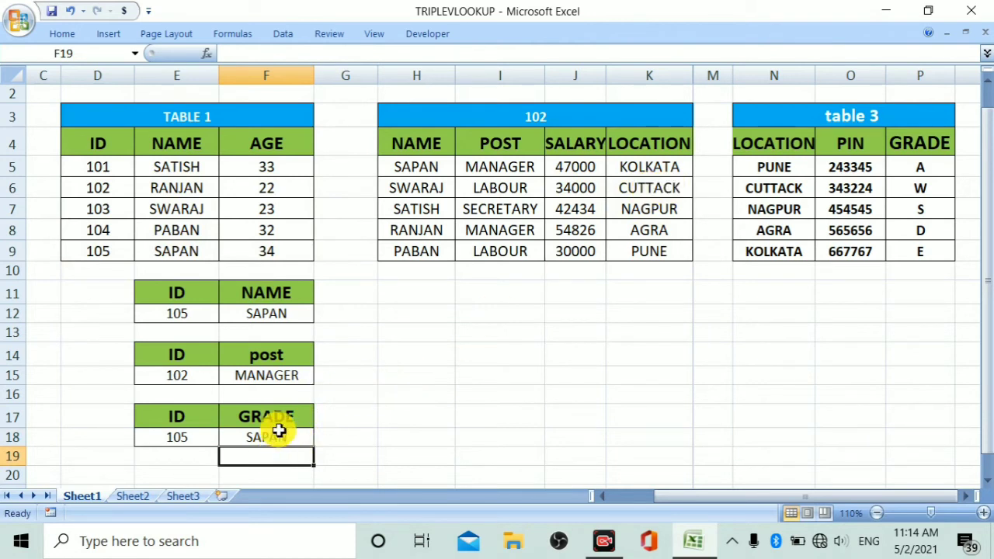
# - Wrap the existing VLOOKUP in F18 inside a new outer VLOOKUP as its lookup value
pyautogui.doubleClick(279, 438)
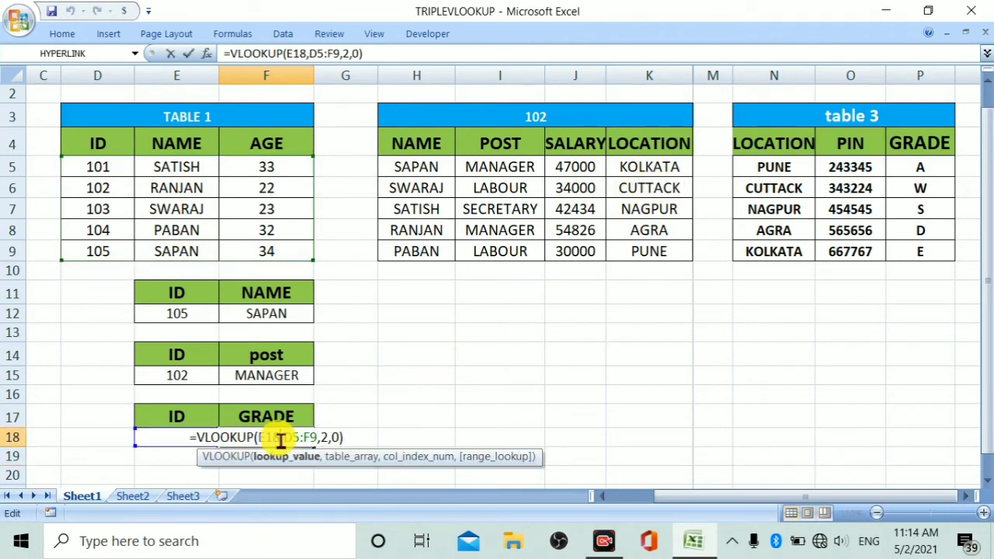
pyautogui.click(198, 436)
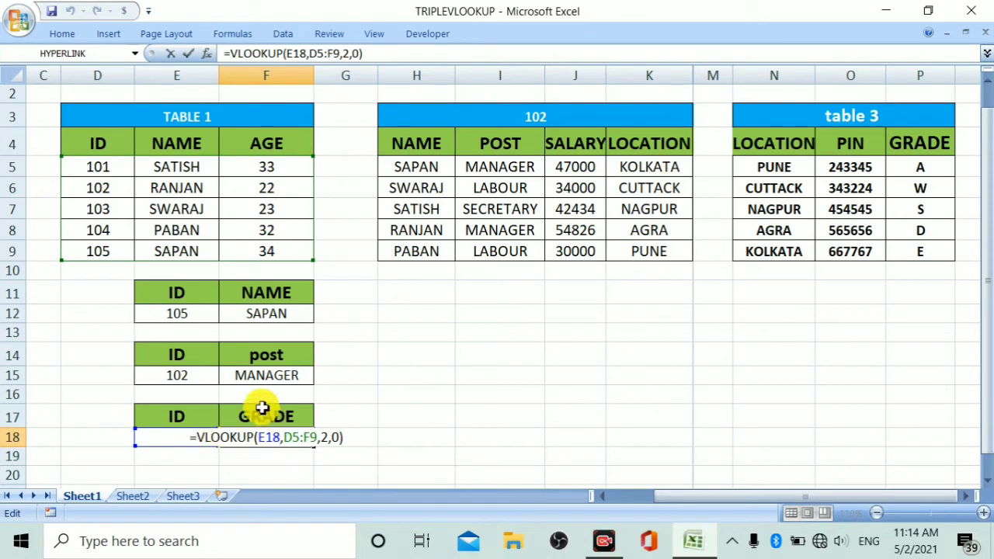
pyautogui.write('vloo')
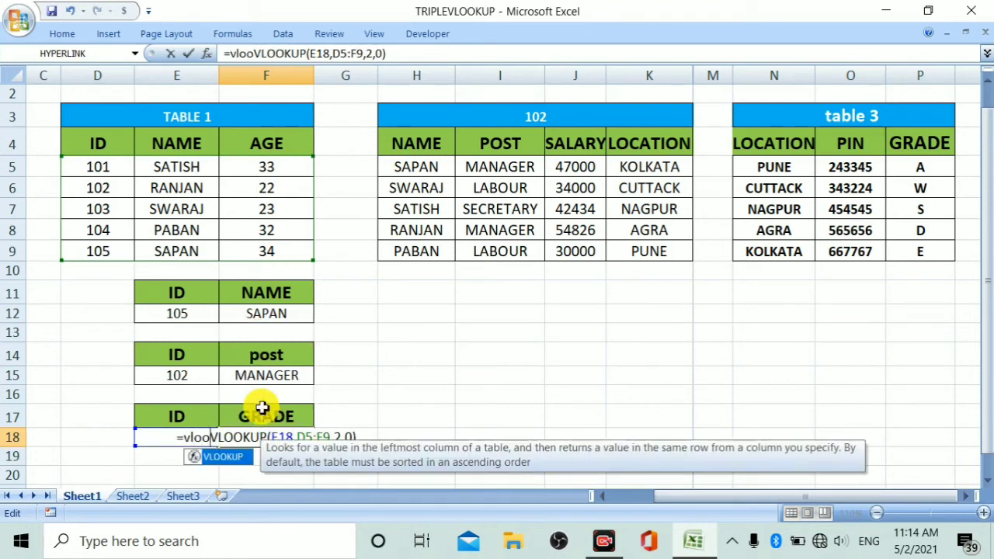
pyautogui.press('Tab')
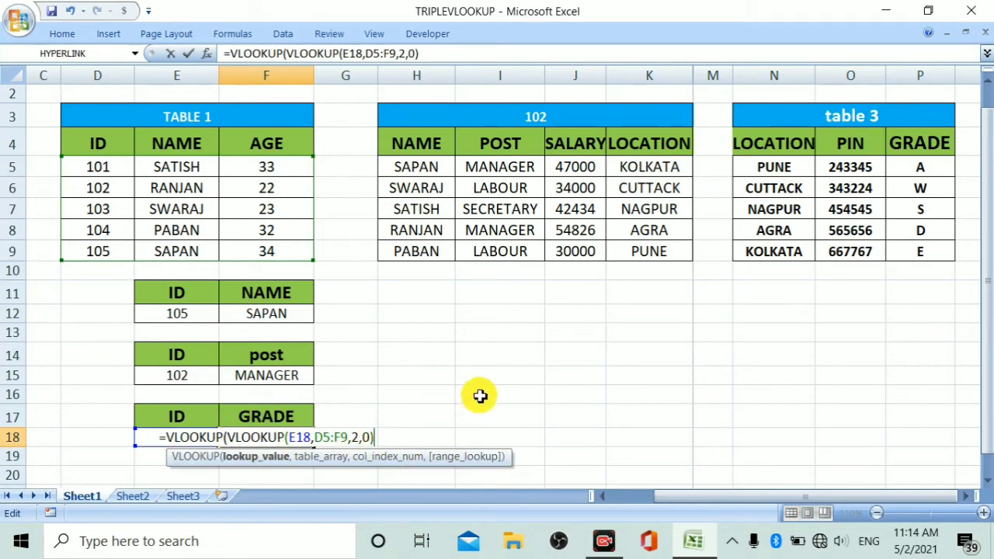
pyautogui.write(',')
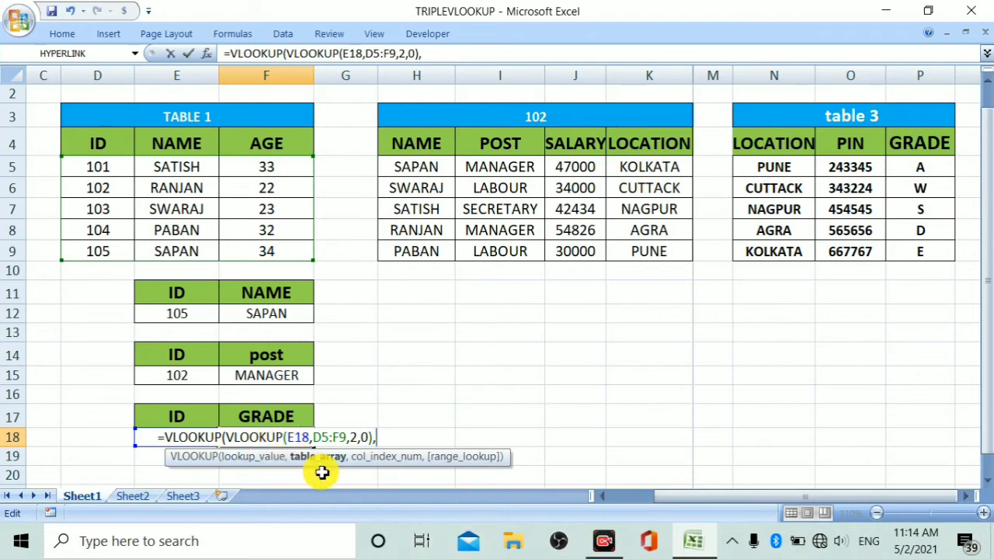
# - Complete the outer VLOOKUP in F18 with table range H4:K9, column 4 and match type 0 to return the location
pyautogui.moveTo(399, 142); pyautogui.dragTo(633, 250)
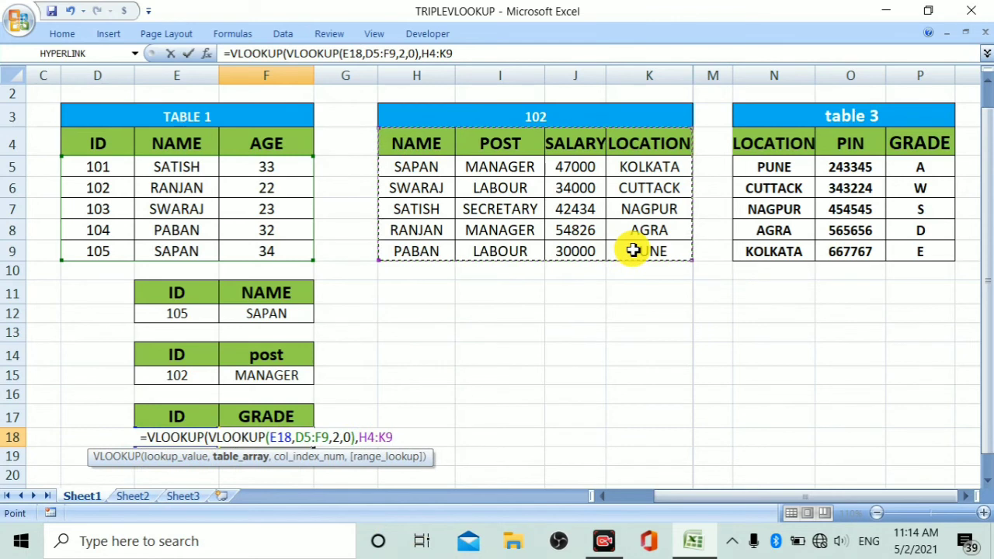
pyautogui.write(',')
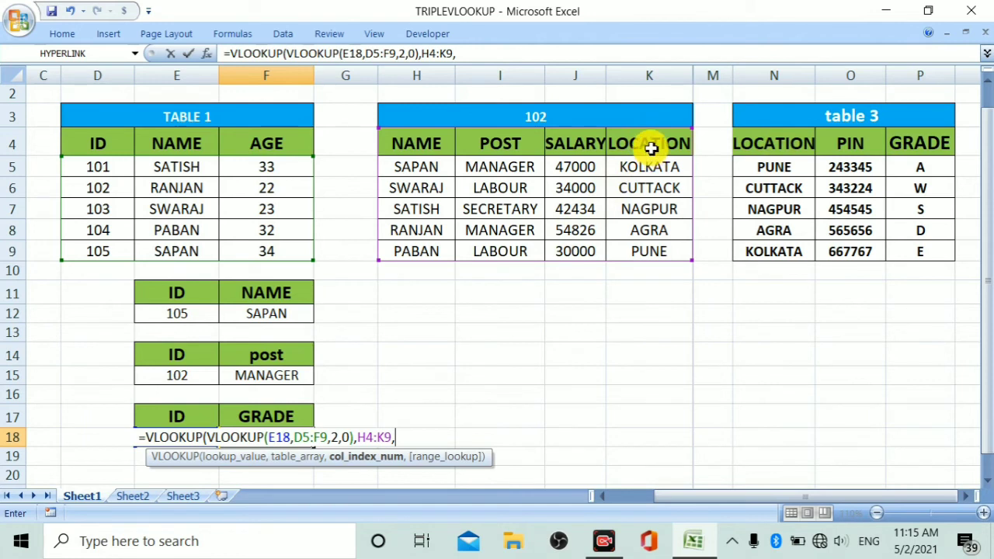
pyautogui.write('4')
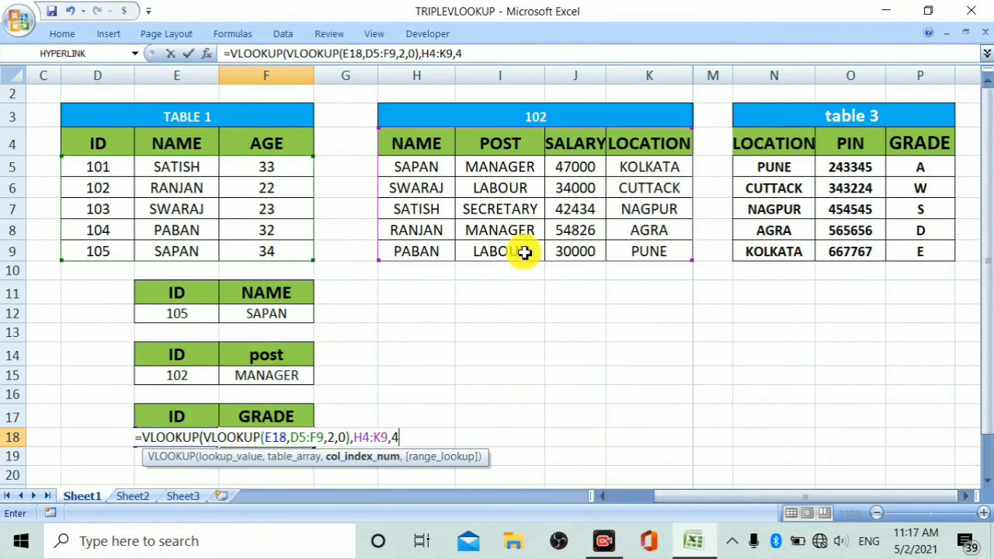
pyautogui.write(',')
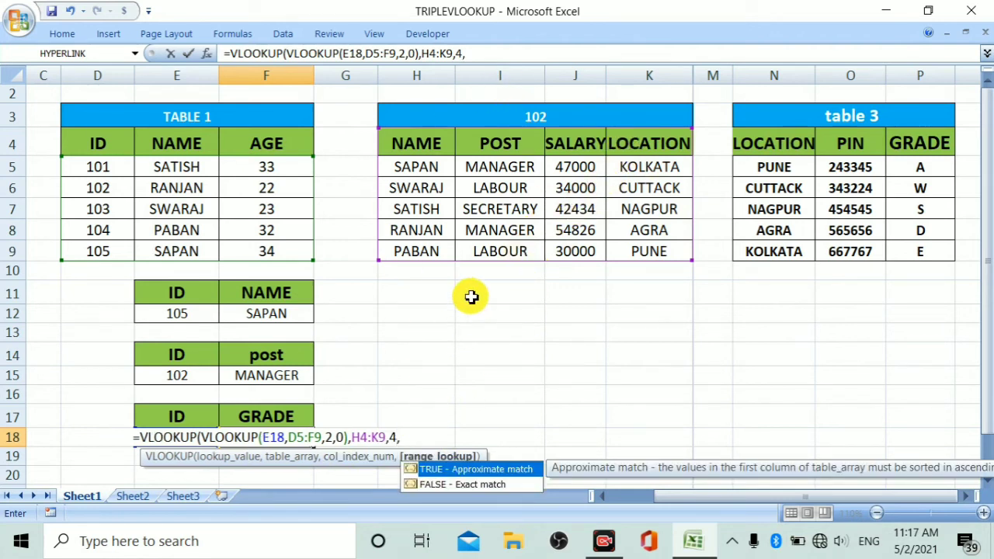
pyautogui.write('0)')
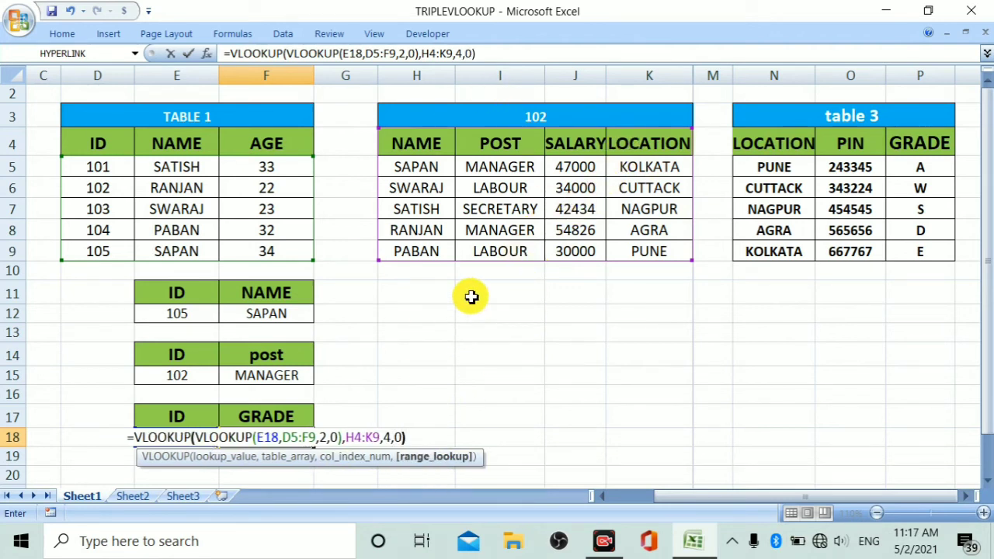
# - Commit the location formula in F18, then reopen it and wrap it in a third, outer VLOOKUP as the lookup value
pyautogui.press('Return')
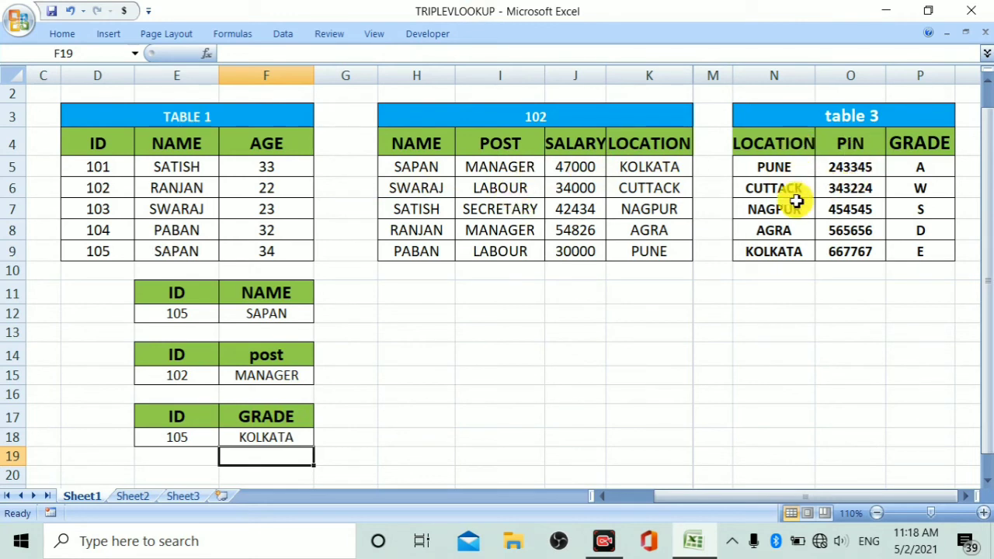
pyautogui.doubleClick(251, 439)
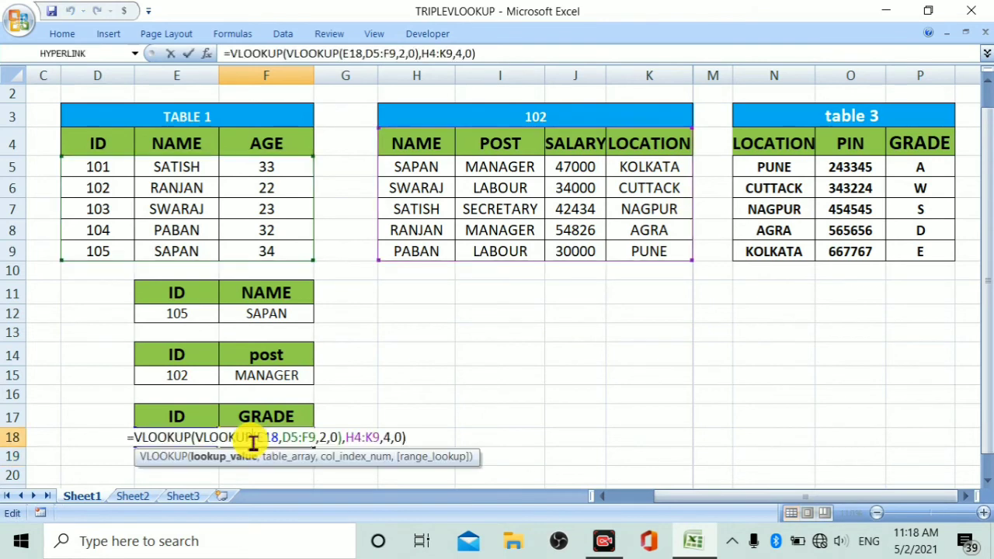
pyautogui.click(135, 438)
pyautogui.write('vloo')
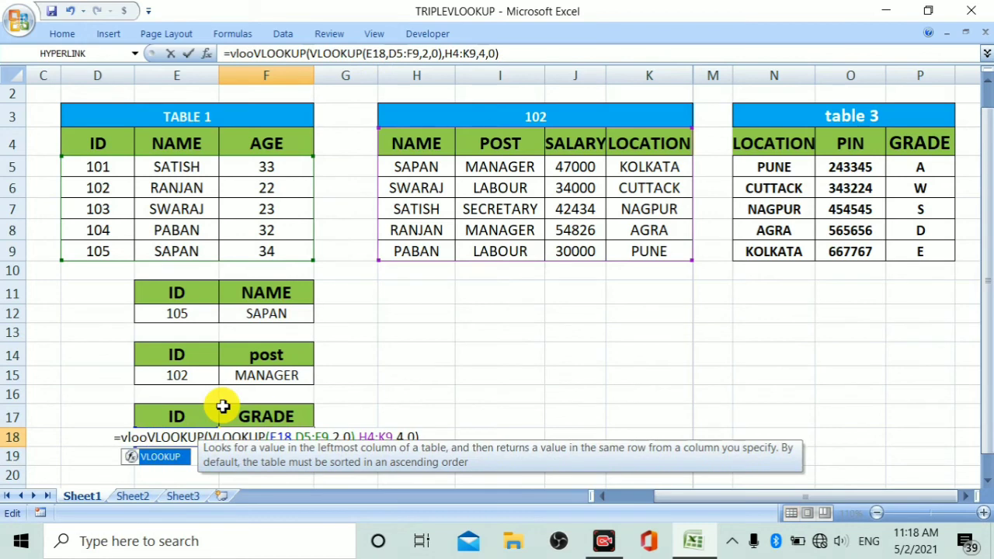
pyautogui.press('Tab')
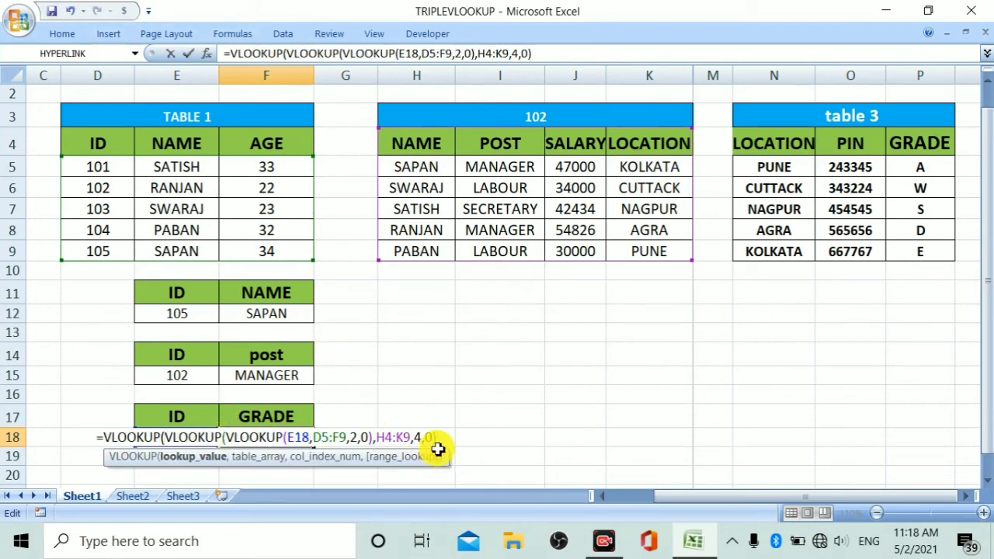
pyautogui.write(',')
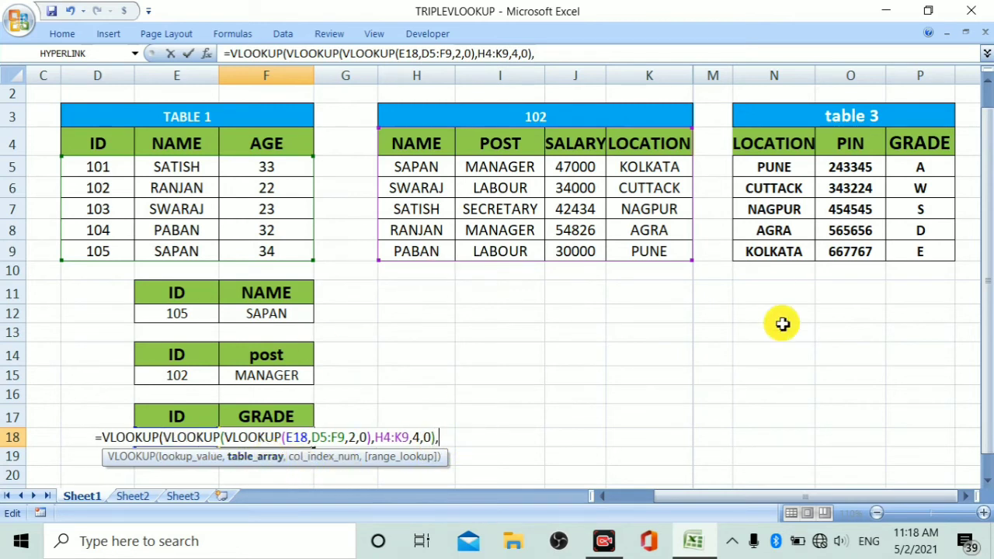
# - Complete the outermost VLOOKUP in F18 with table range N4:P9, column 3 and match type 0 to return the grade
pyautogui.moveTo(754, 150); pyautogui.dragTo(906, 253)
pyautogui.write(',')
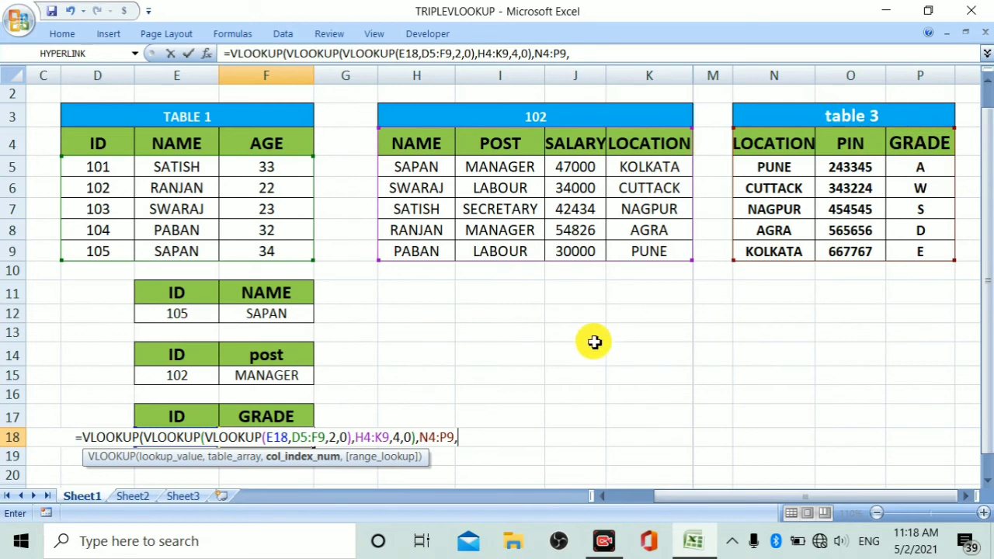
pyautogui.write('3,')
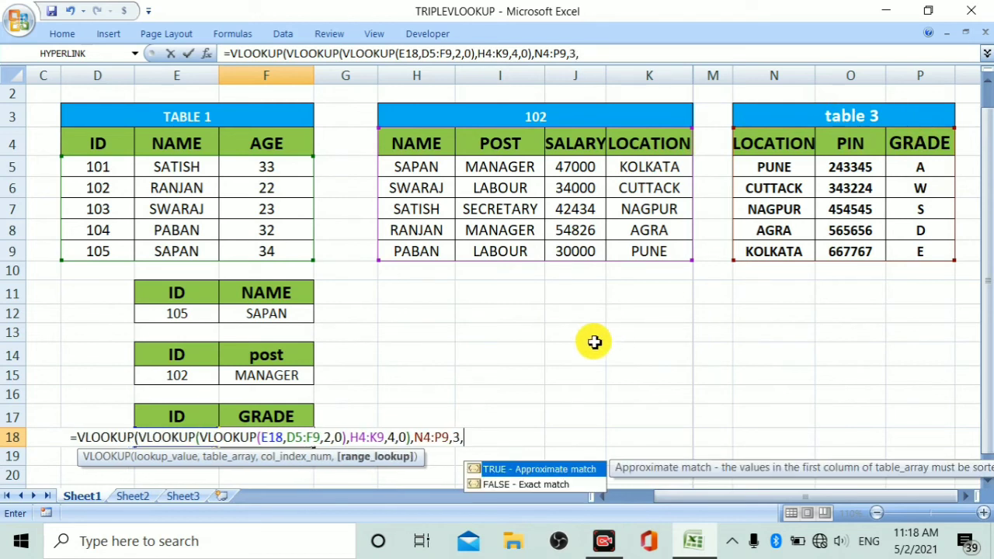
pyautogui.write('0')
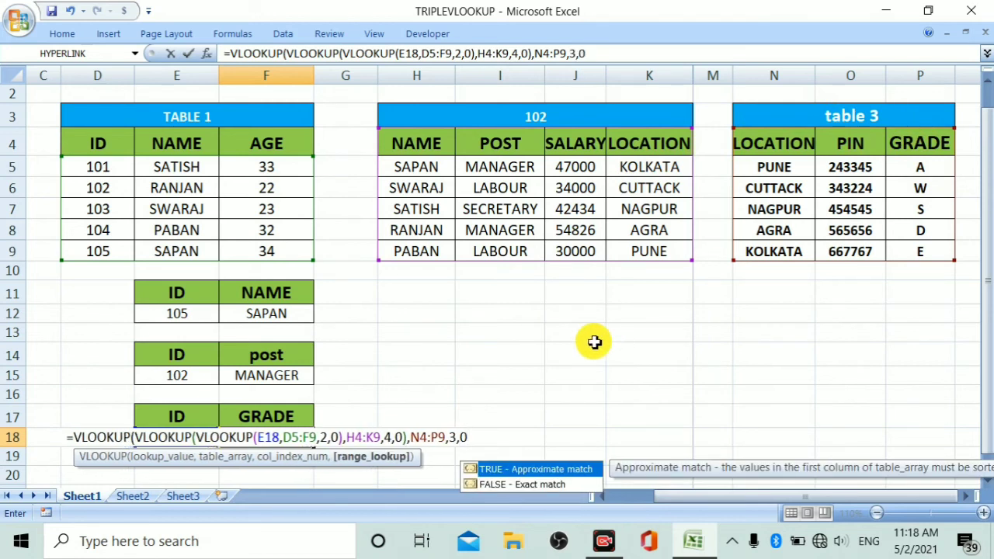
pyautogui.write(')')
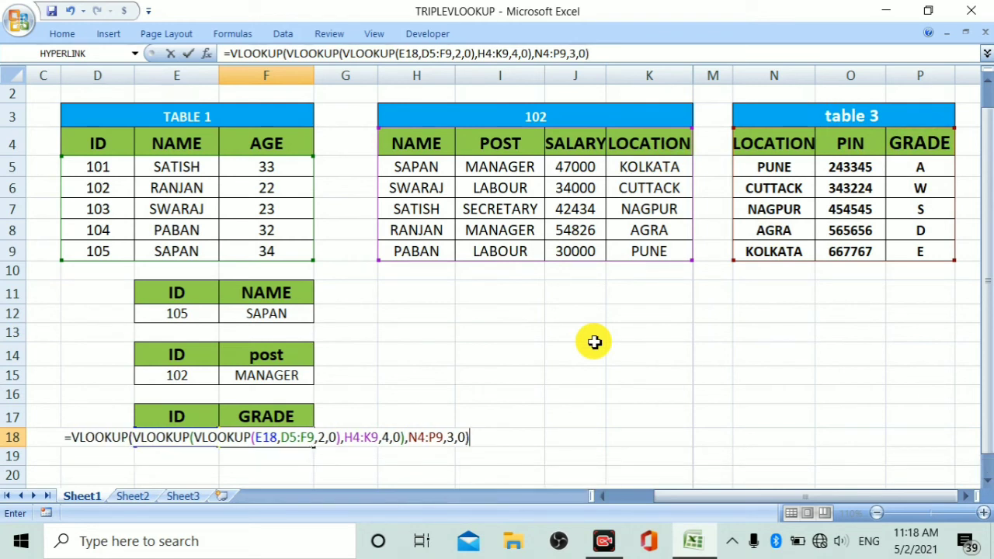
pyautogui.press('Return')
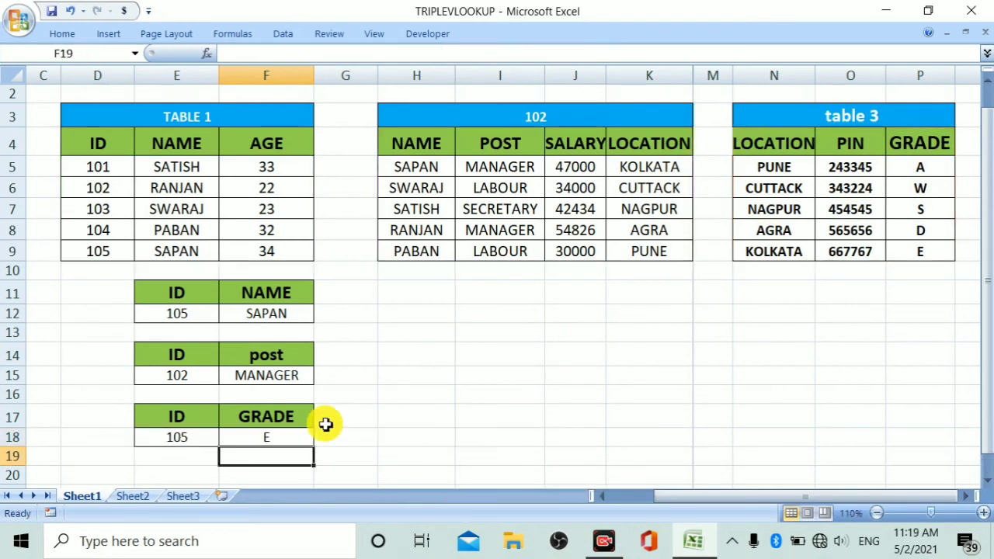
# - Enter ID 102 in E19 and copy the triple VLOOKUP from F18 down to F19
pyautogui.click(176, 435)
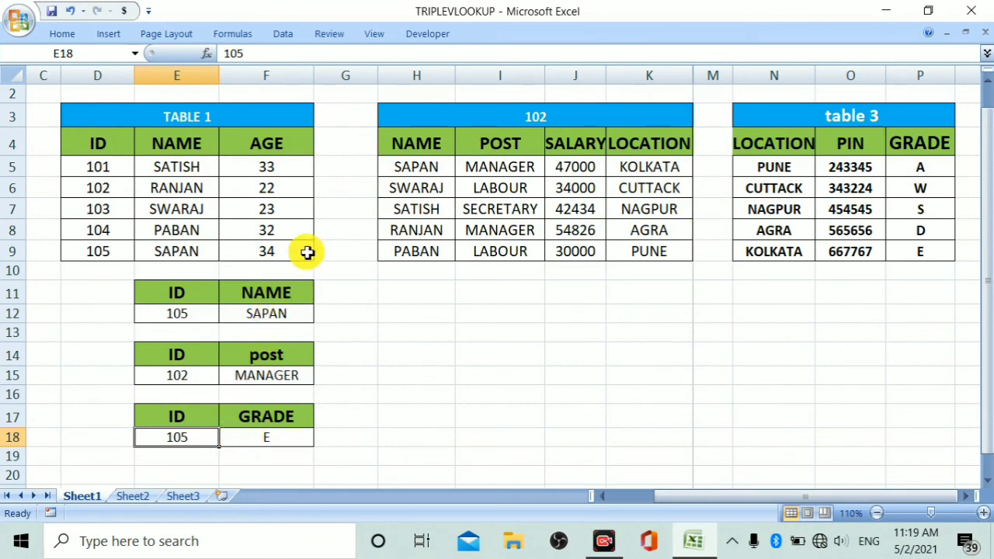
pyautogui.scroll(-1, 985, 350)
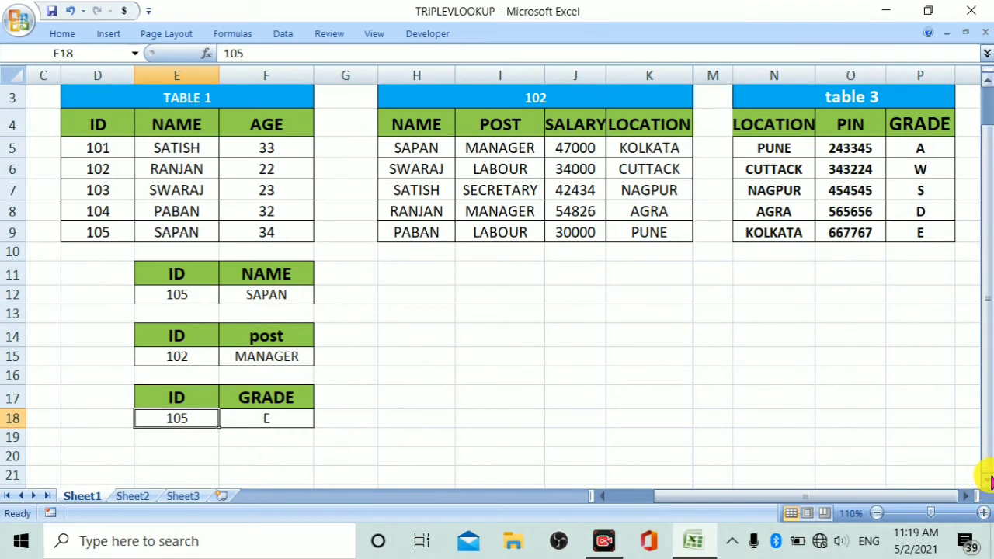
pyautogui.click(986, 482)
pyautogui.click(987, 482)
pyautogui.click(986, 482)
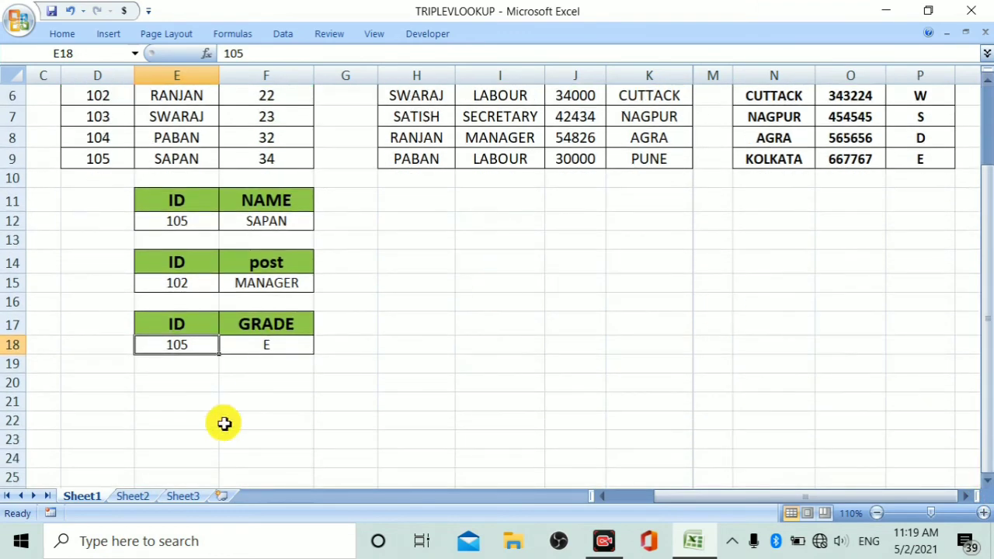
pyautogui.click(192, 366)
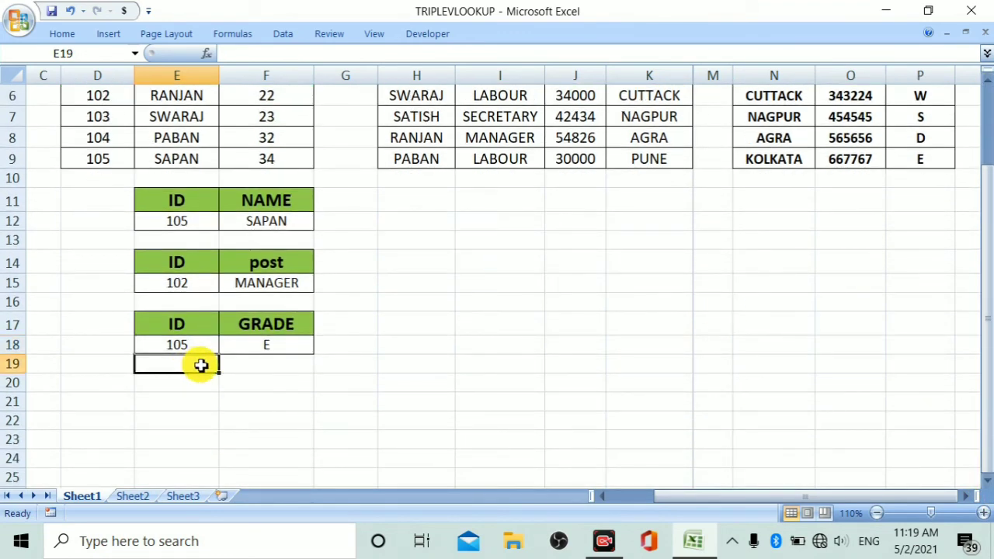
pyautogui.write('10')
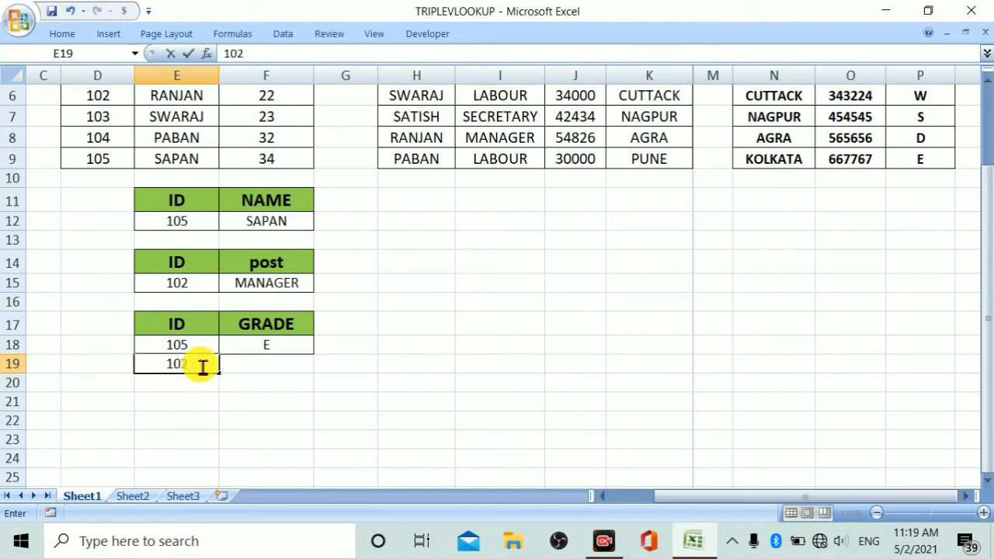
pyautogui.write('2')
pyautogui.click(201, 347)
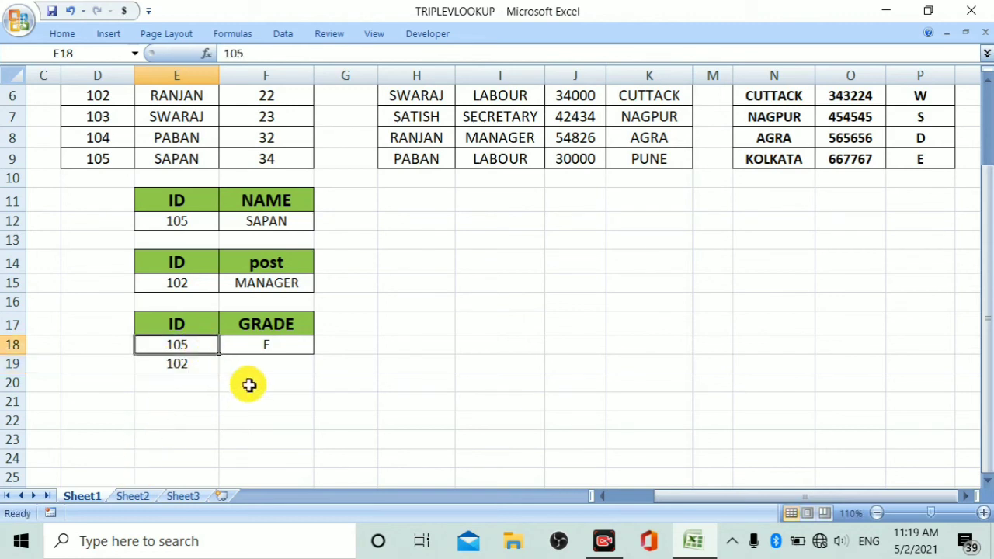
pyautogui.click(256, 370)
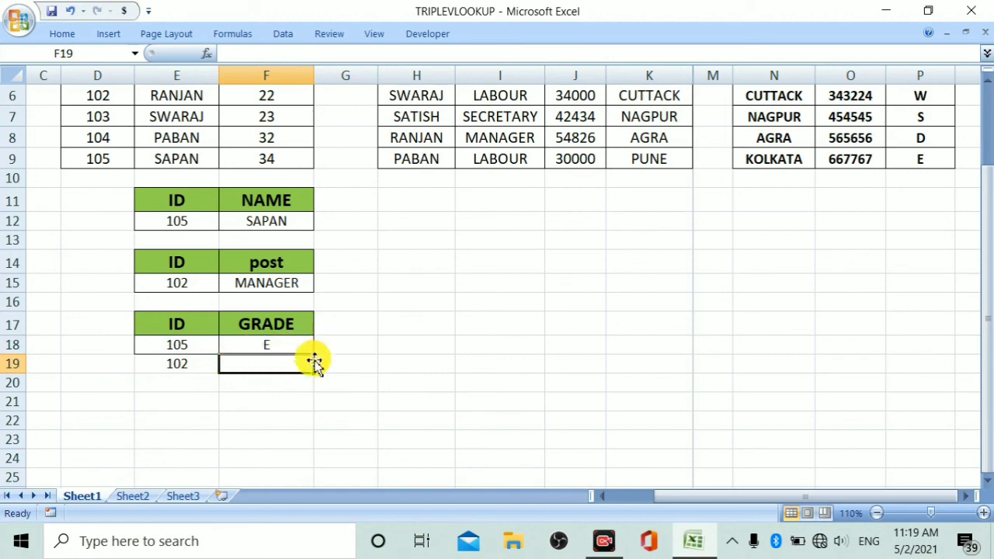
pyautogui.press('Up')
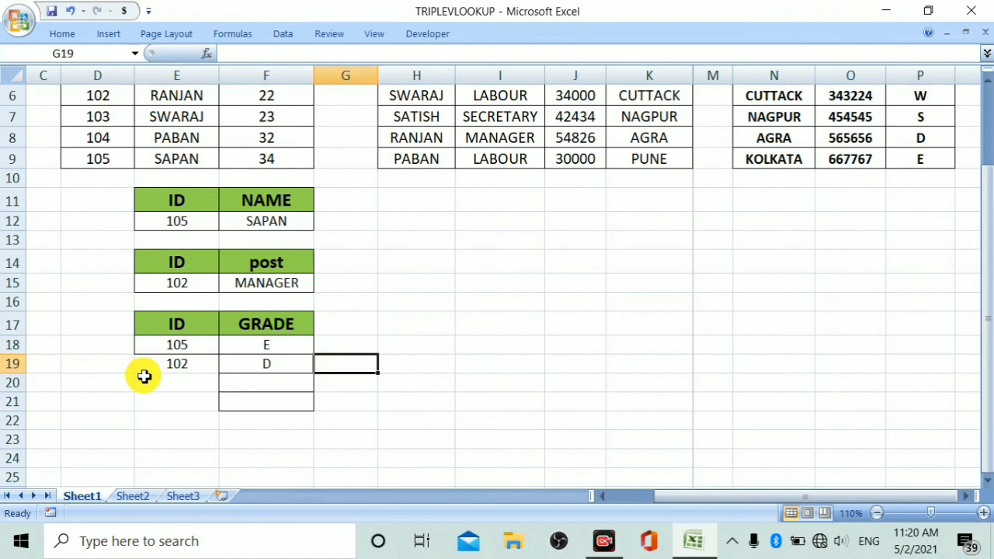
# - Enter ID 103 in E20 and fill the triple VLOOKUP formula down to F20
pyautogui.click(160, 386)
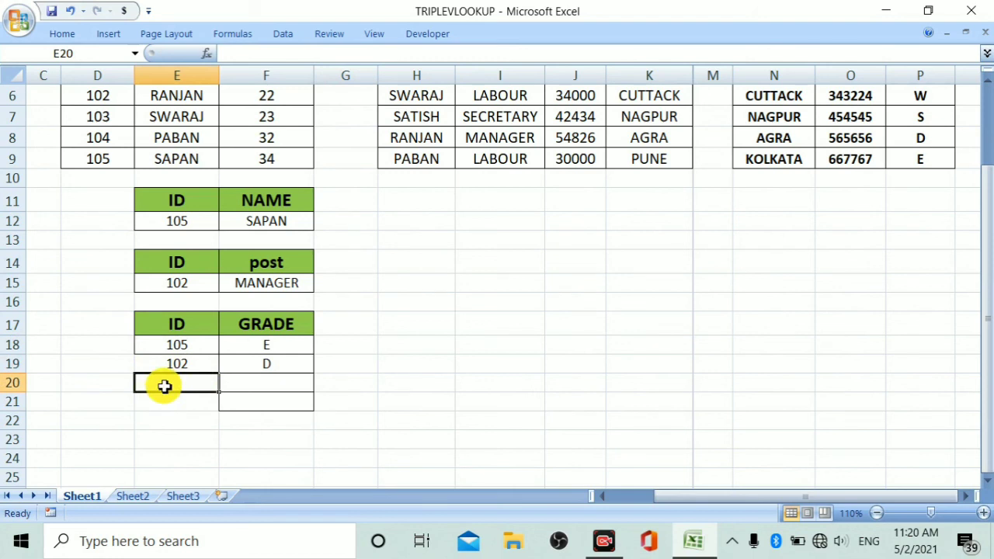
pyautogui.write('103')
pyautogui.press('Return')
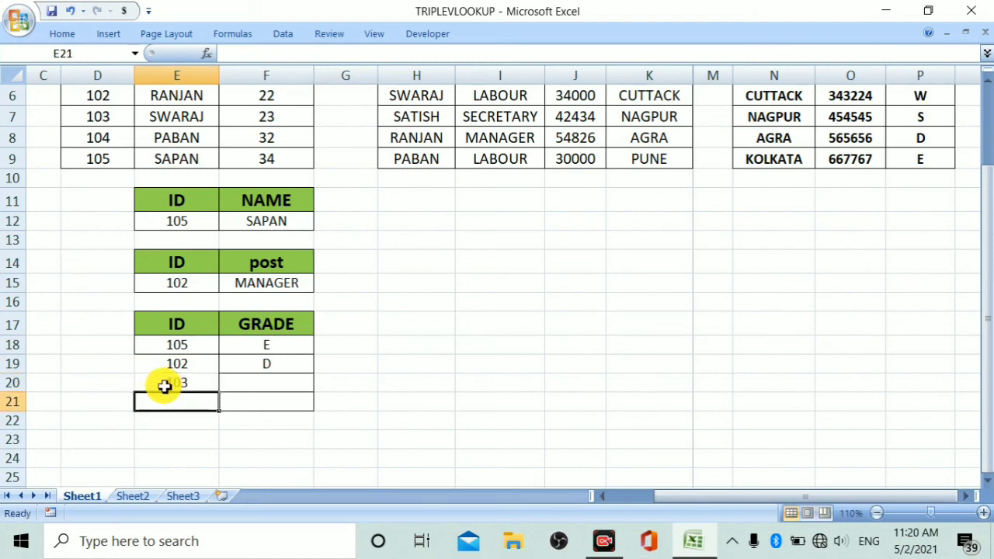
pyautogui.click(247, 384)
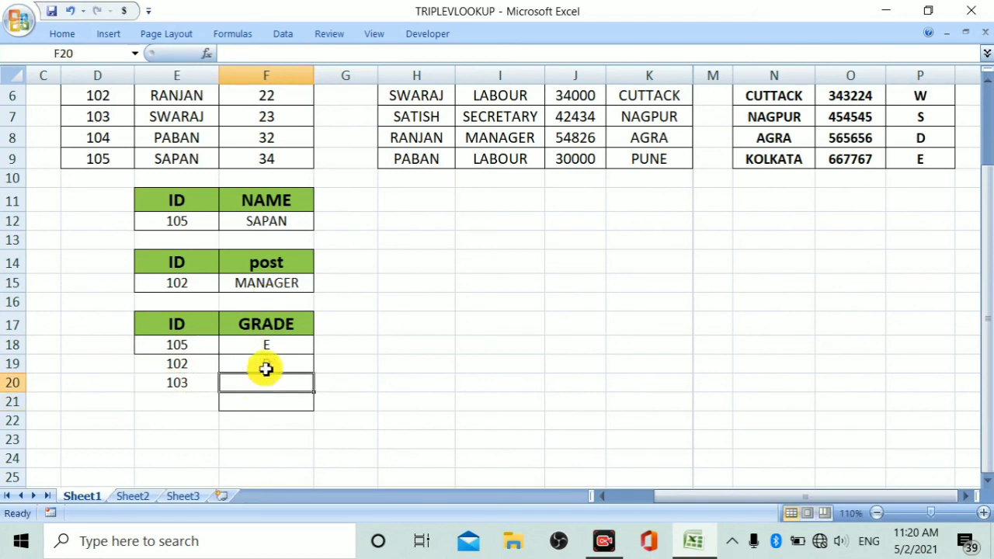
pyautogui.click(272, 351)
pyautogui.moveTo(317, 355); pyautogui.dragTo(315, 388)
pyautogui.click(266, 380)
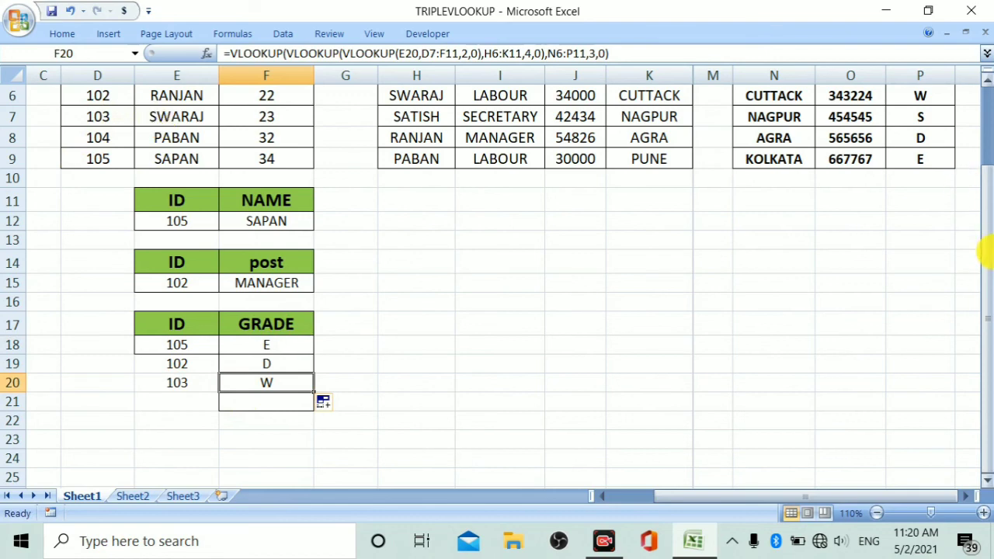
# - Trace ID 103 from its name in TABLE 1 through its location to its grade in table 3 to check F20
pyautogui.moveTo(981, 178); pyautogui.dragTo(980, 126)
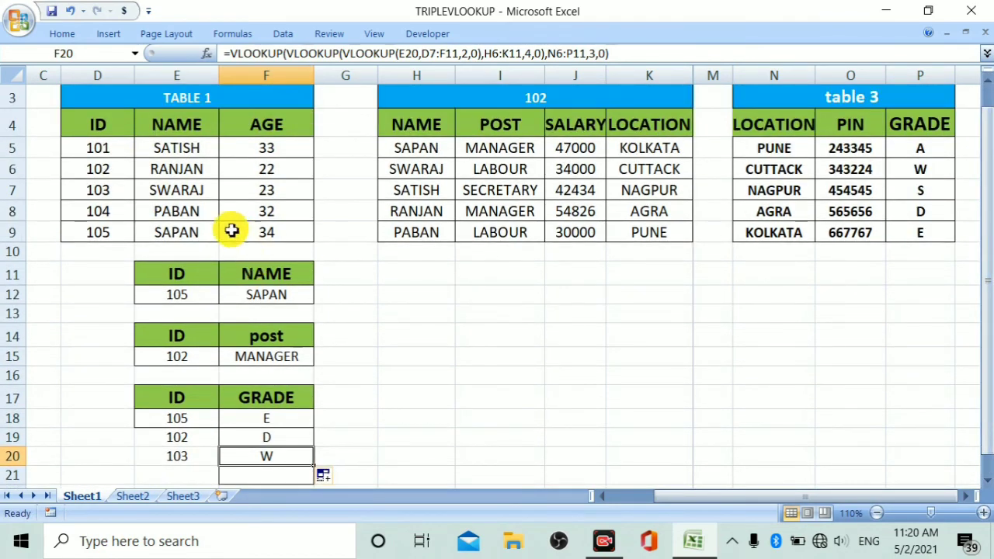
pyautogui.click(160, 195)
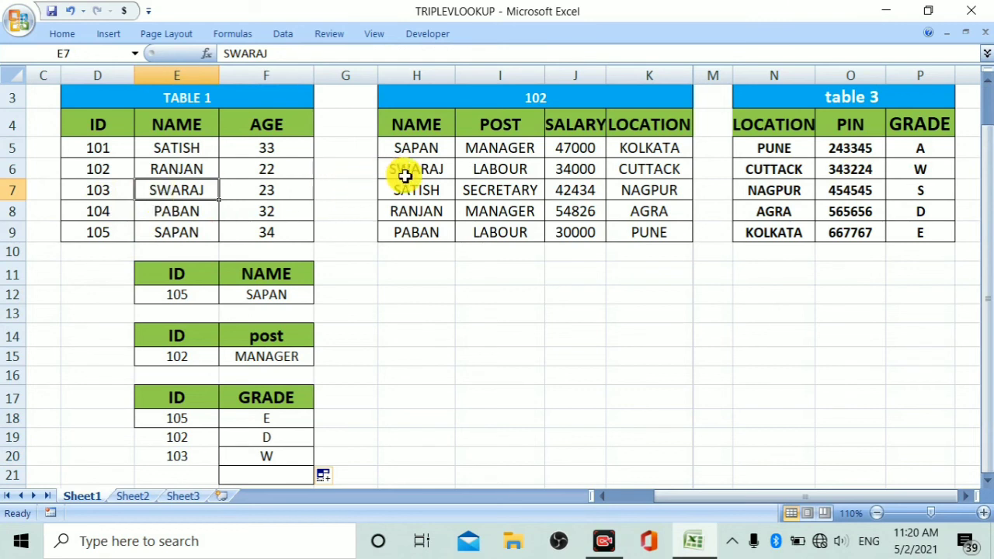
pyautogui.click(637, 174)
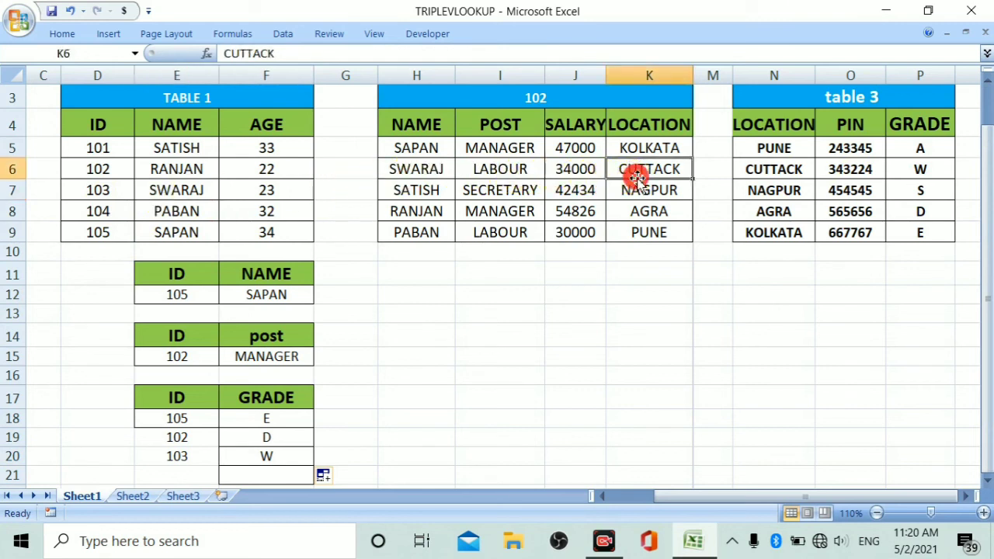
pyautogui.click(778, 174)
pyautogui.click(917, 171)
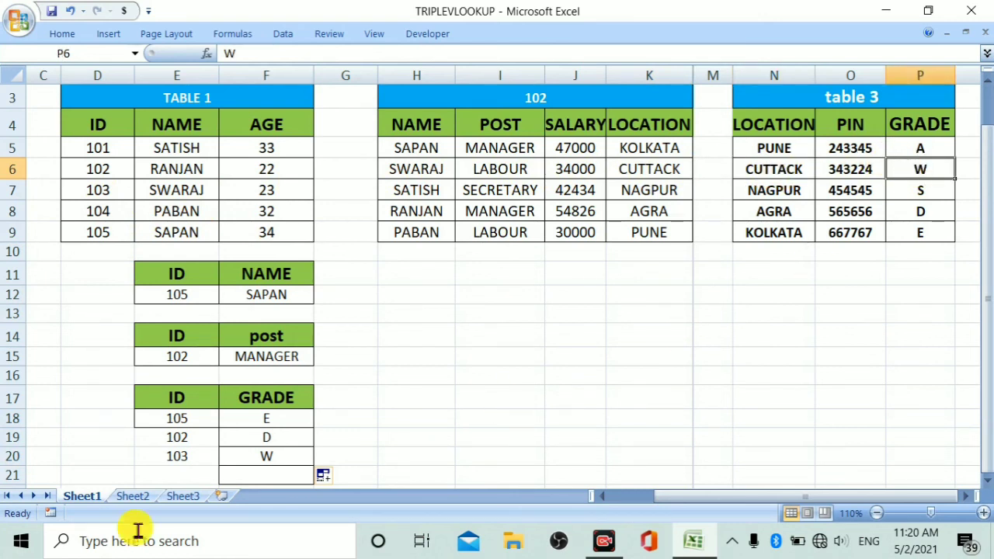